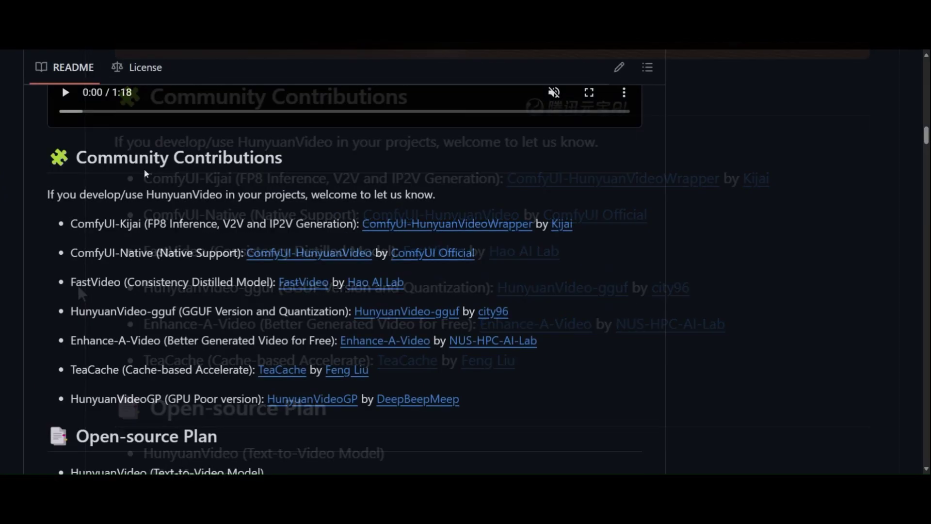
# - Follow the README's Community Contributions link to the ComfyUI_examples Hunyuan Video Model page
pyautogui.scroll(-1, 144, 170)
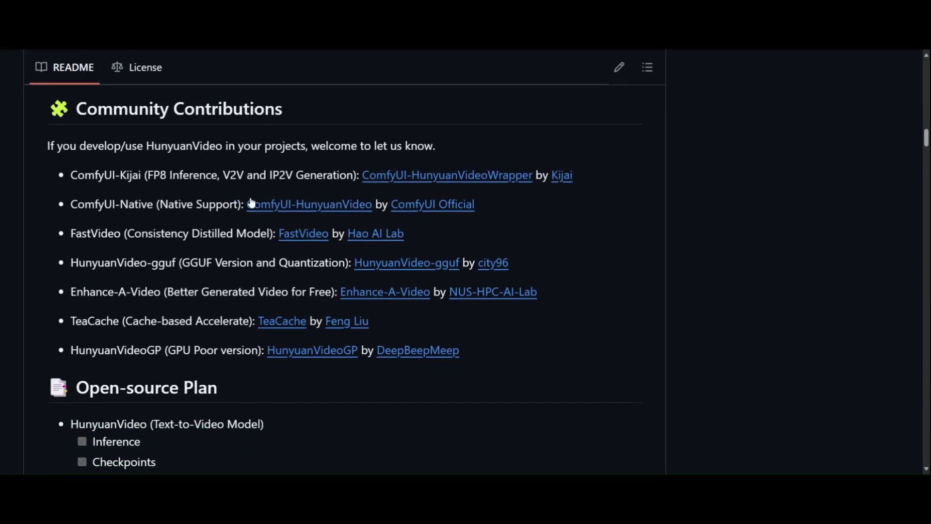
pyautogui.click(291, 211)
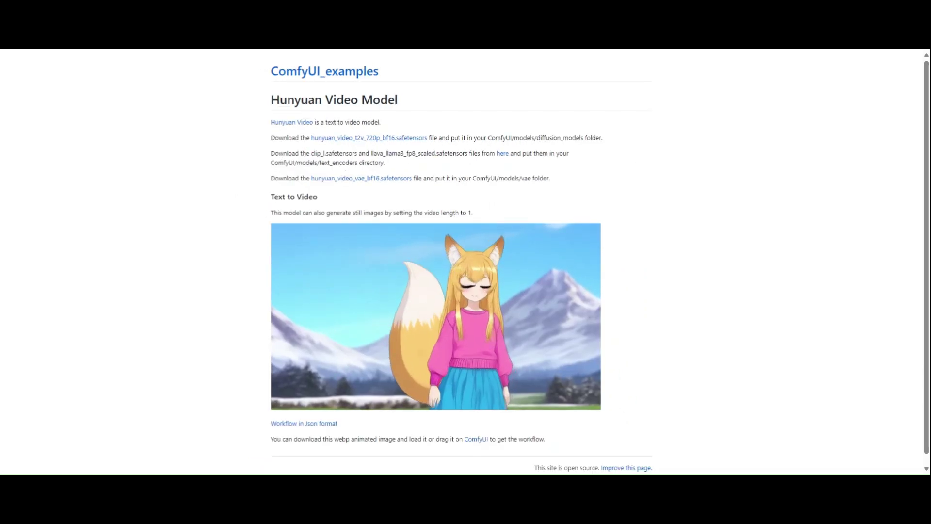
# - Pick the RTX 4090 GPU for the pod and check the ComfyUI with Manager template
pyautogui.hotkey('ctrl', '+')
pyautogui.hotkey('ctrl', '+')
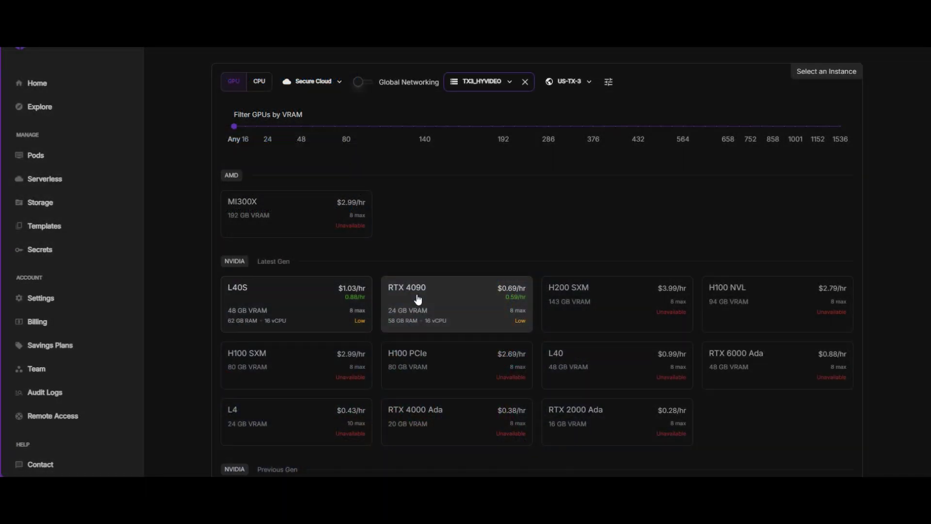
pyautogui.click(416, 302)
pyautogui.scroll(-2, 418, 298)
pyautogui.scroll(-6, 418, 299)
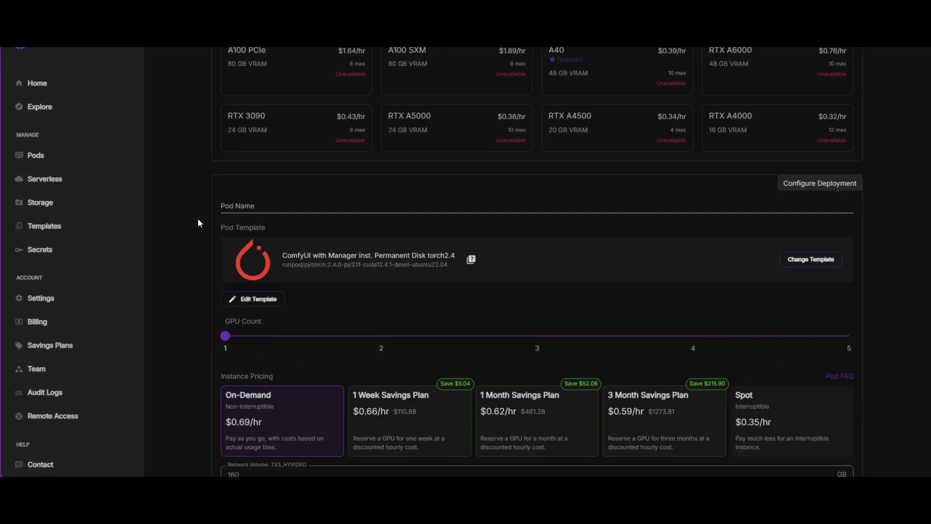
pyautogui.scroll(-2, 174, 227)
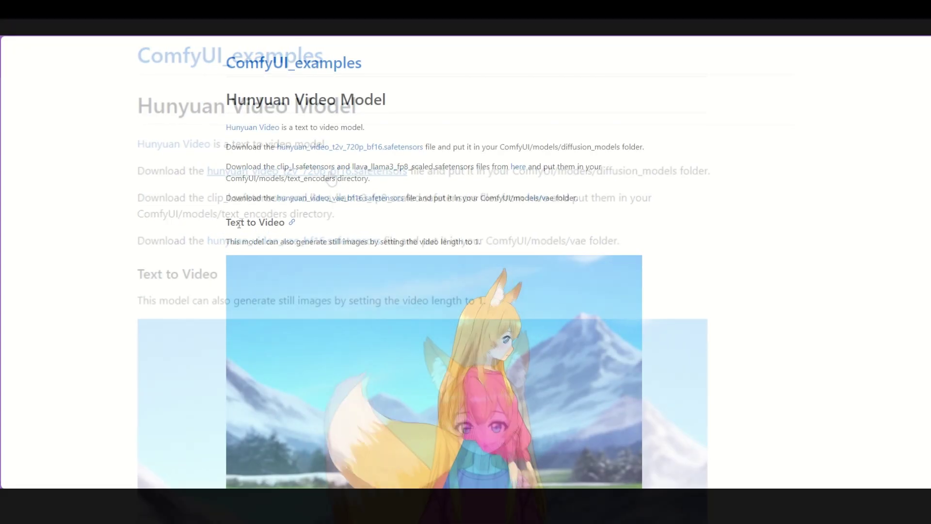
# - Drag the example fox animation onto the ComfyUI canvas to load its Hunyuan text-to-video workflow
pyautogui.scroll(-2, 202, 229)
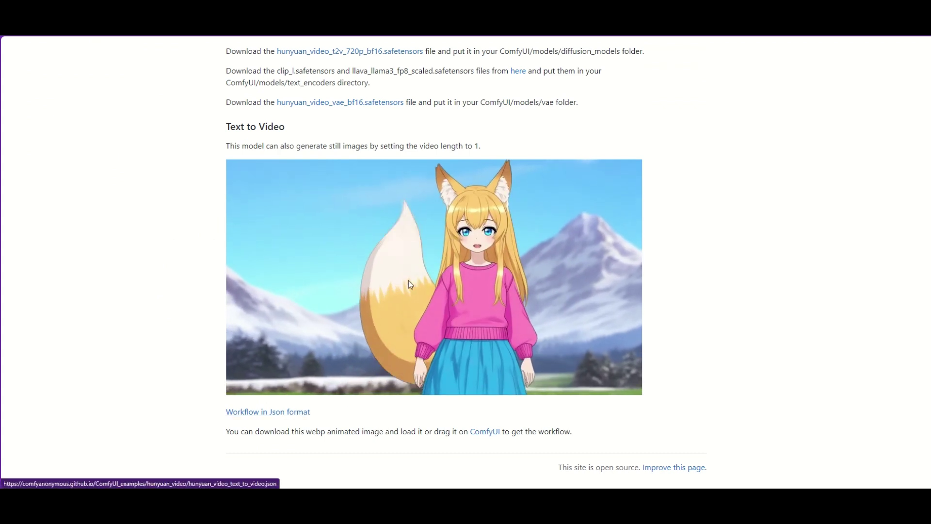
pyautogui.moveTo(408, 280); pyautogui.dragTo(300, 19)
pyautogui.moveTo(396, 221); pyautogui.dragTo(522, 371)
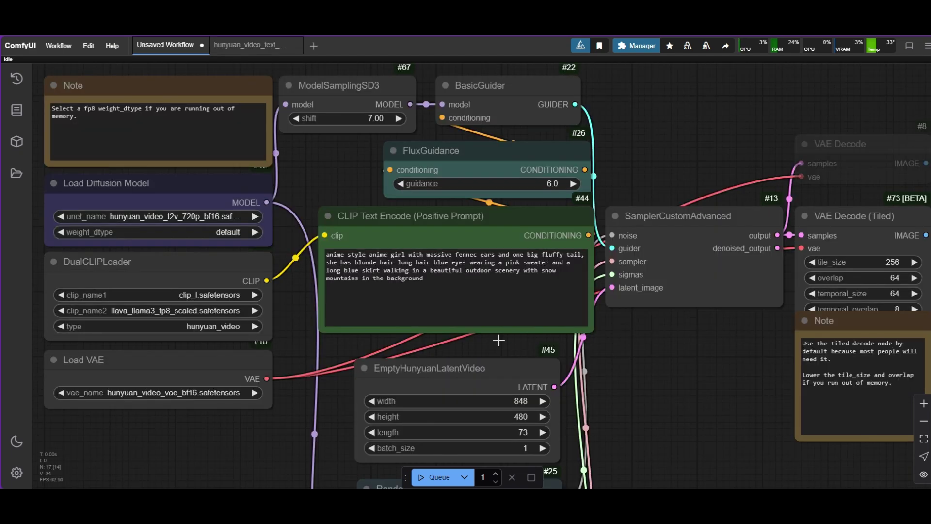
# - Open the Manager's Model Manager showing the 425 downloadable external models
pyautogui.moveTo(242, 232); pyautogui.dragTo(397, 246)
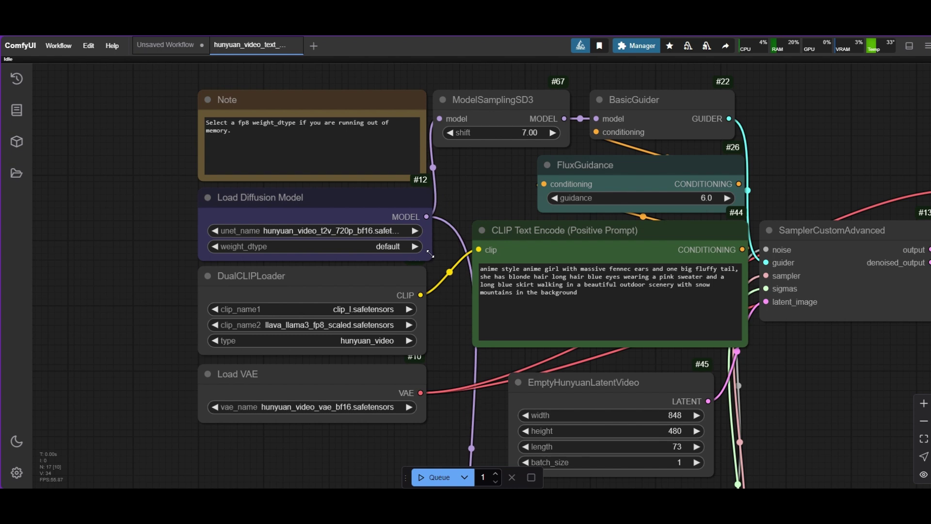
pyautogui.click(634, 48)
pyautogui.click(457, 218)
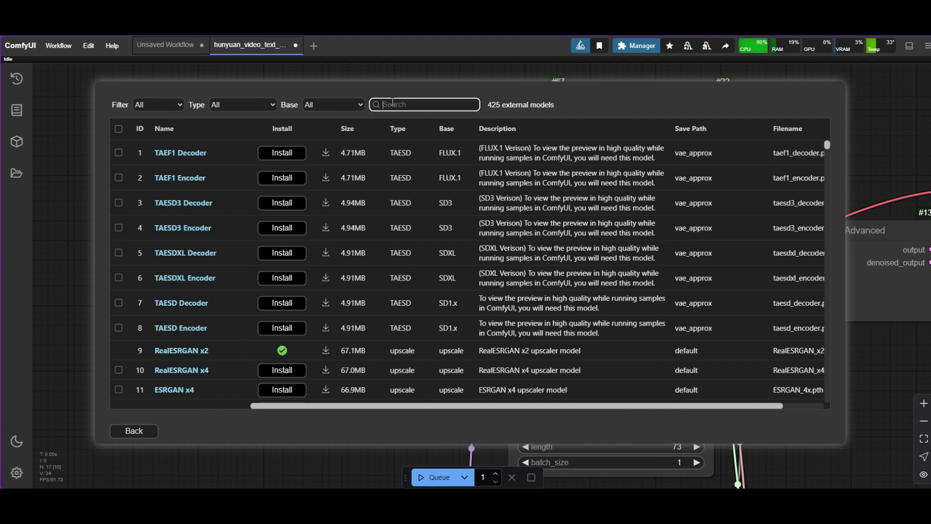
# - Search the model list for 'huny', then 'clip L', to confirm clip_l is installed
pyautogui.write('hunyuan')
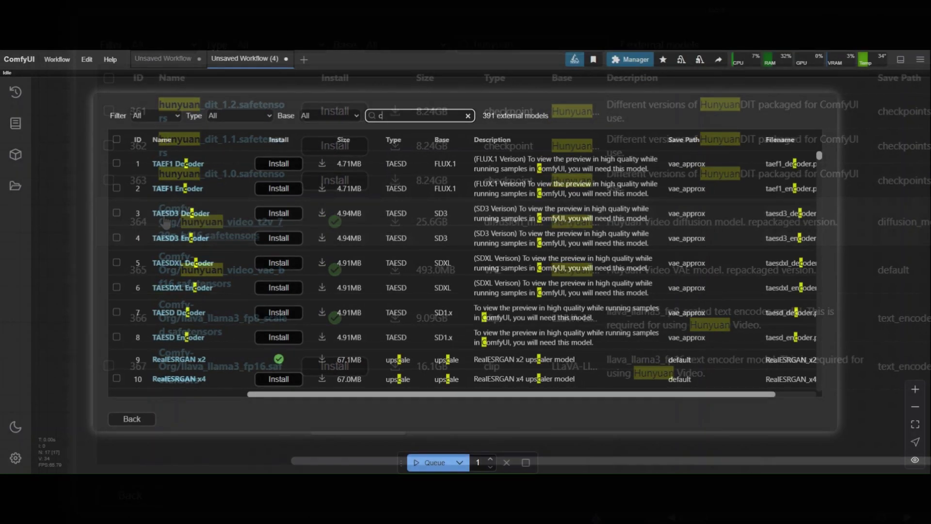
pyautogui.write('lip L')
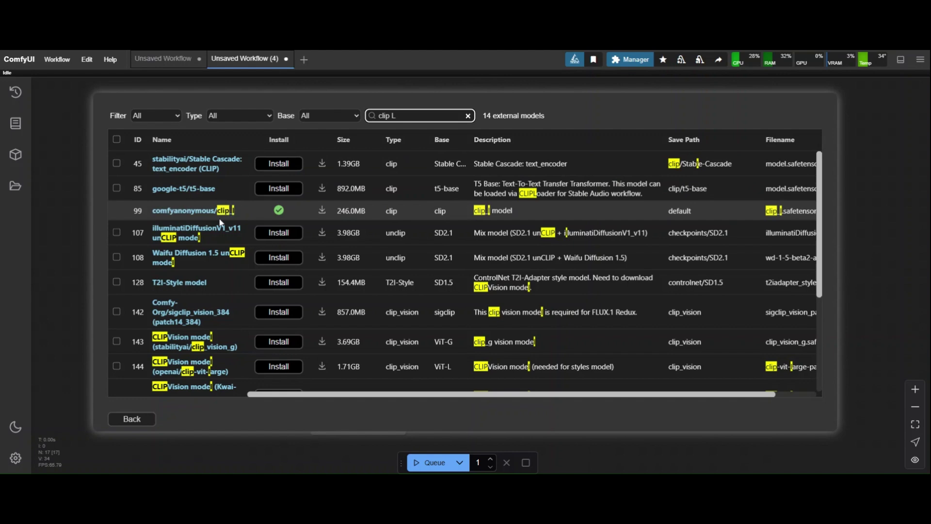
# - Set the text encoders to clip_l and llava_llama3_fp8_scaled and the VAE to hunyuan_video_vae_bf16
pyautogui.click(221, 202)
pyautogui.click(324, 214)
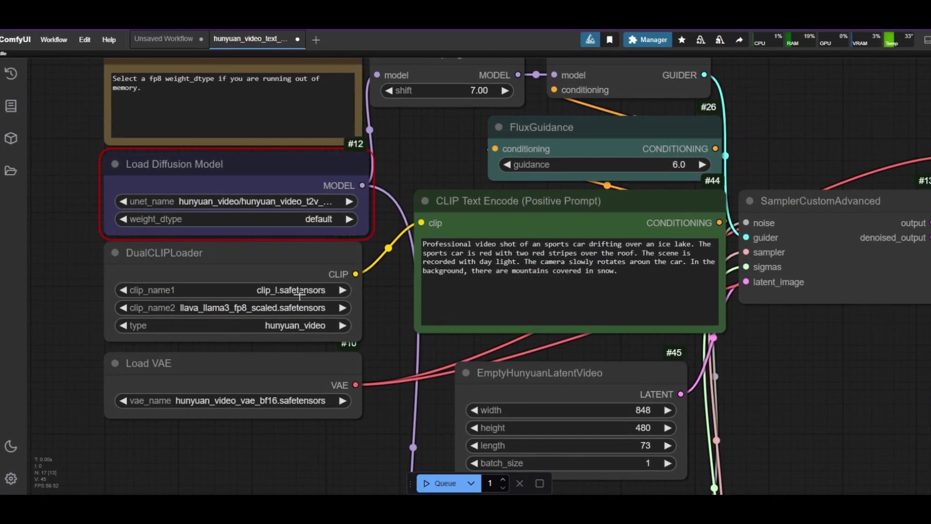
pyautogui.click(274, 290)
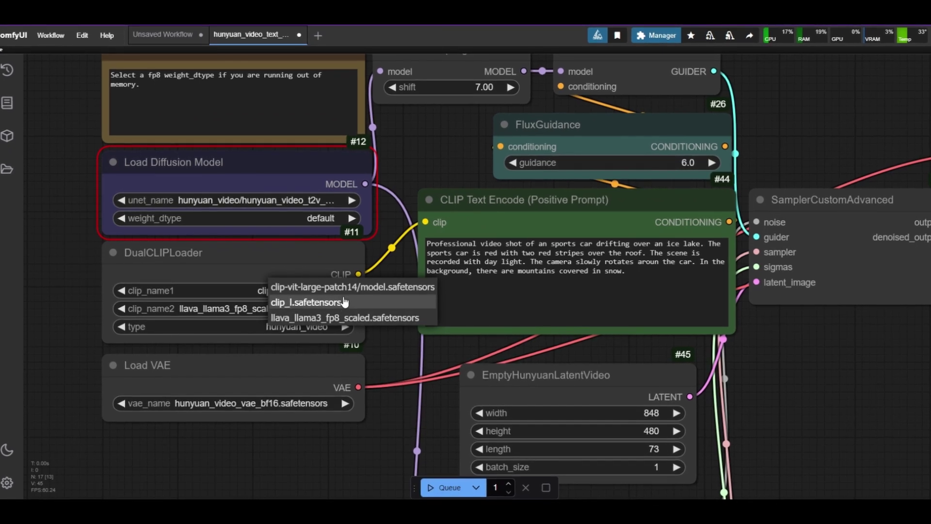
pyautogui.click(306, 302)
pyautogui.click(303, 309)
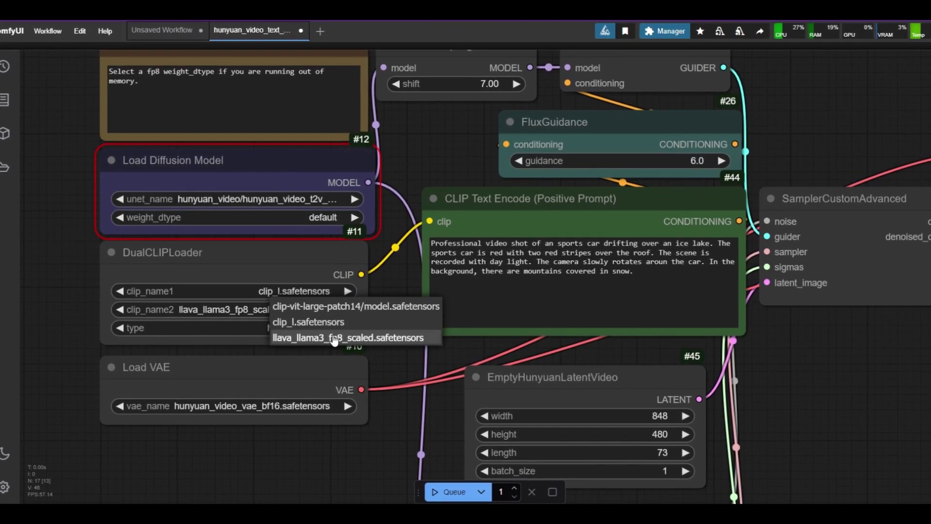
pyautogui.click(320, 338)
pyautogui.click(273, 408)
pyautogui.click(315, 424)
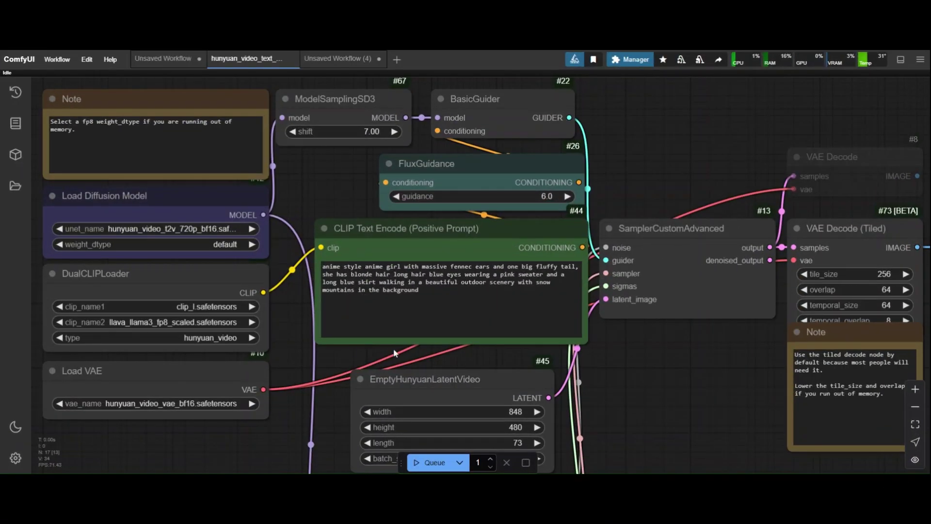
pyautogui.scroll(5, 356, 361)
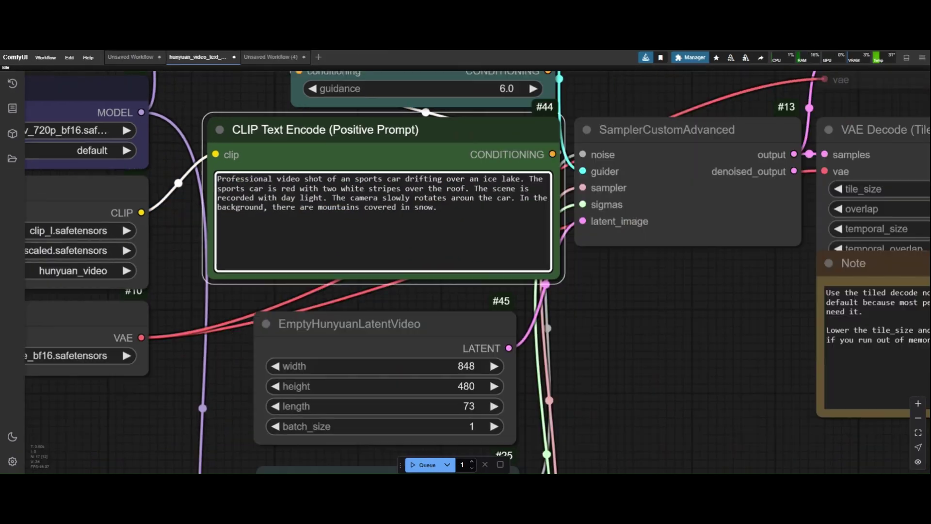
pyautogui.doubleClick(369, 293)
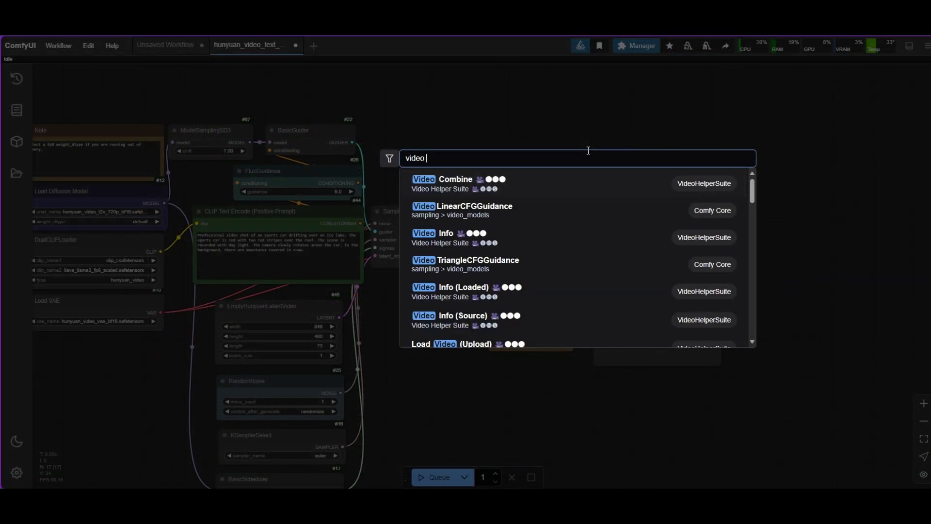
# - Add Video Combine after VAE Decode (Tiled), delete SaveAnimatedWEBP, and set format video/h264-mp4
pyautogui.write('com')
pyautogui.click(578, 189)
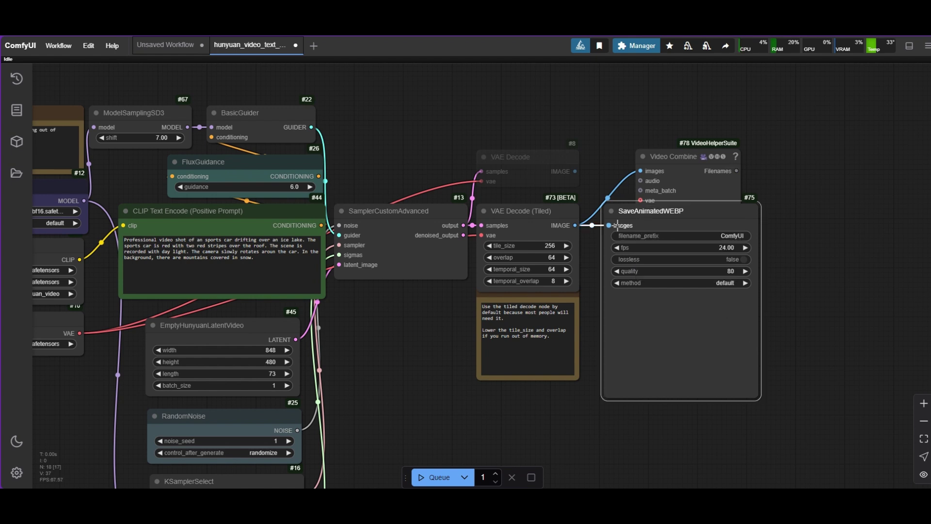
pyautogui.press('Delete')
pyautogui.moveTo(688, 156); pyautogui.dragTo(705, 223)
pyautogui.click(688, 310)
pyautogui.click(733, 393)
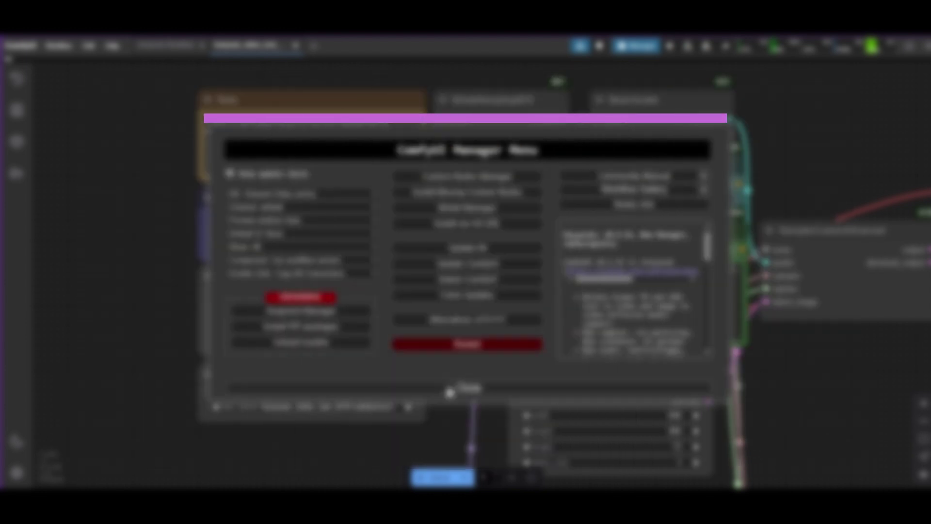
# - Close the Manager menu and look over the workflow with its red sports car prompt
pyautogui.click(449, 391)
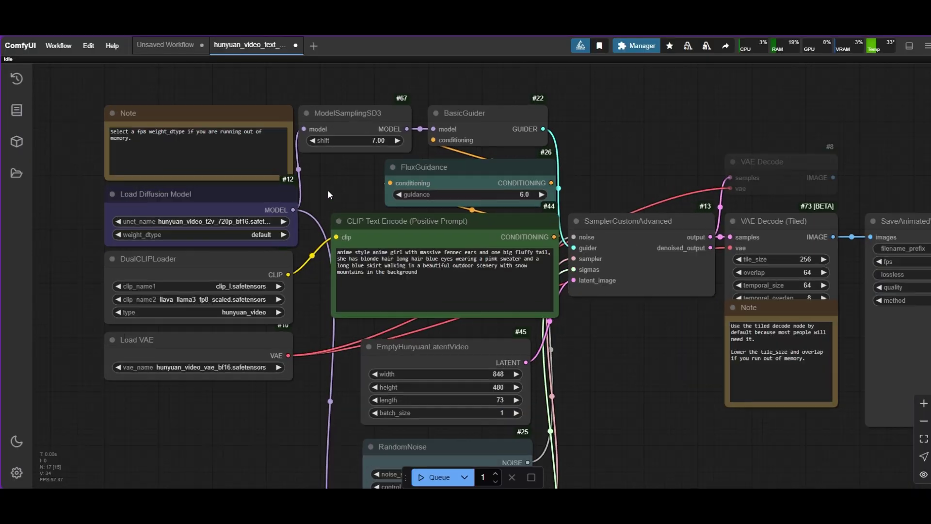
pyautogui.scroll(2, 327, 191)
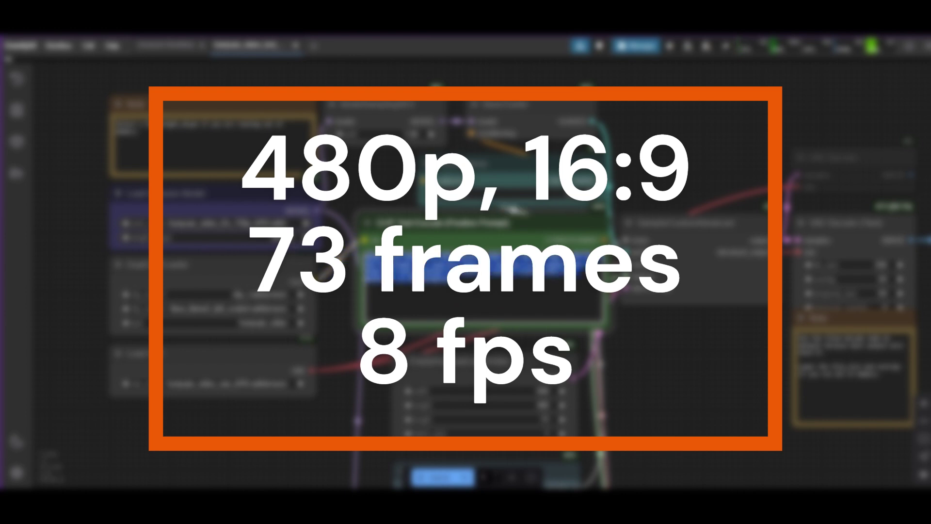
pyautogui.scroll(3, 534, 218)
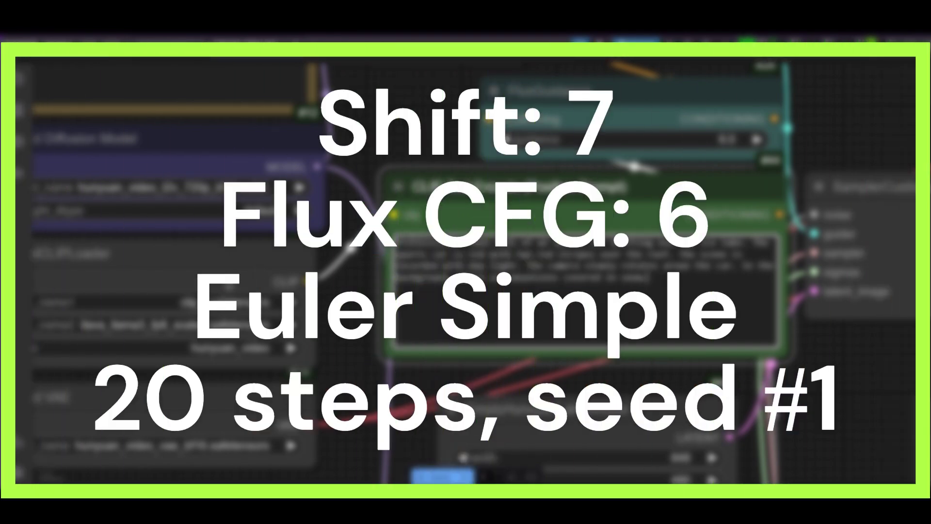
pyautogui.scroll(-5, 466, 262)
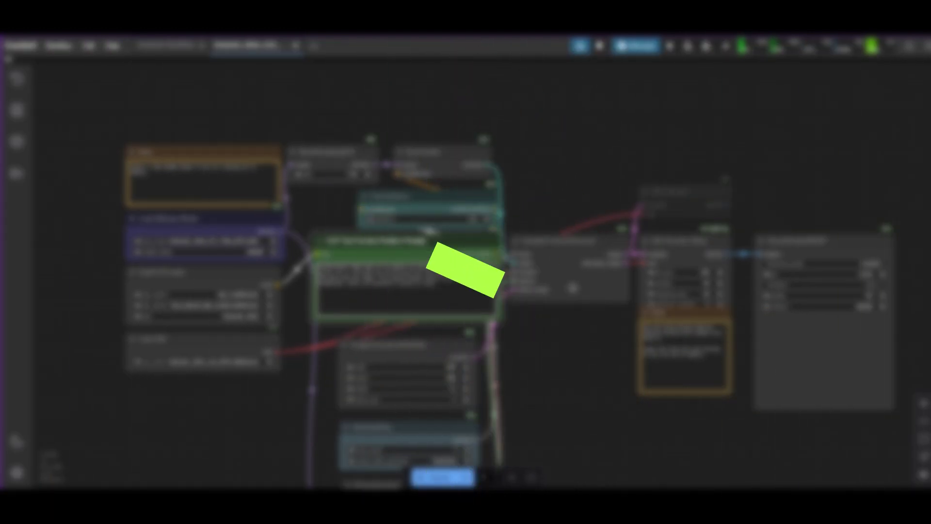
pyautogui.scroll(2, 465, 261)
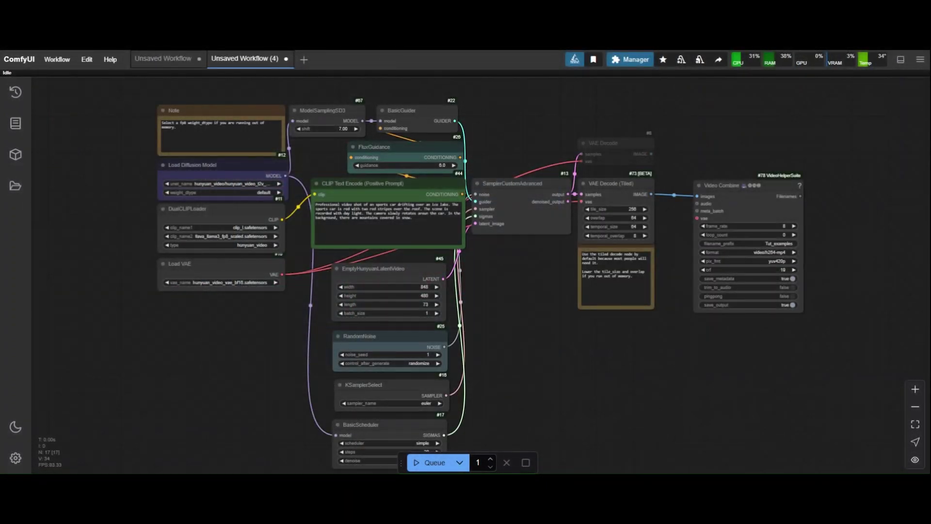
pyautogui.scroll(7, 306, 281)
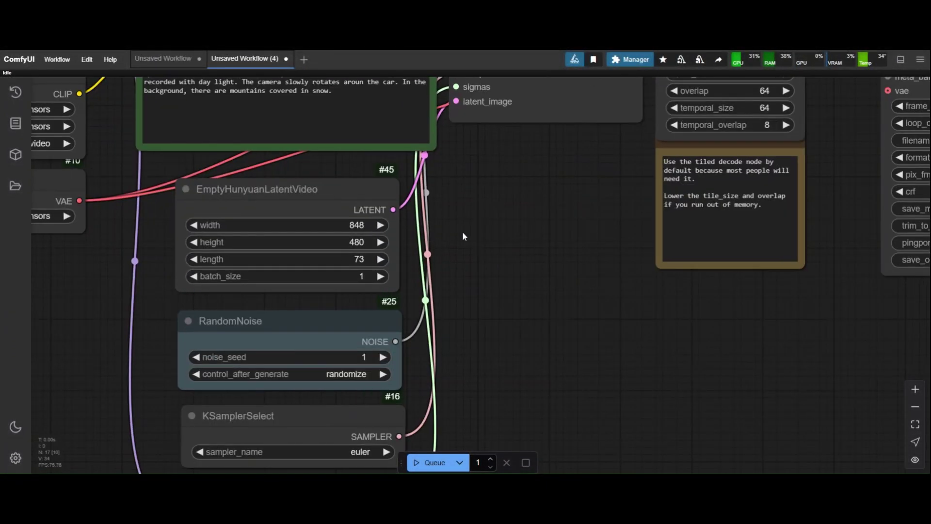
# - Set EmptyHunyuanLatentVideo length to 129 frames and BasicScheduler steps to 50
pyautogui.moveTo(463, 232); pyautogui.dragTo(482, 236)
pyautogui.scroll(2, 262, 213)
pyautogui.click(291, 228)
pyautogui.write('129')
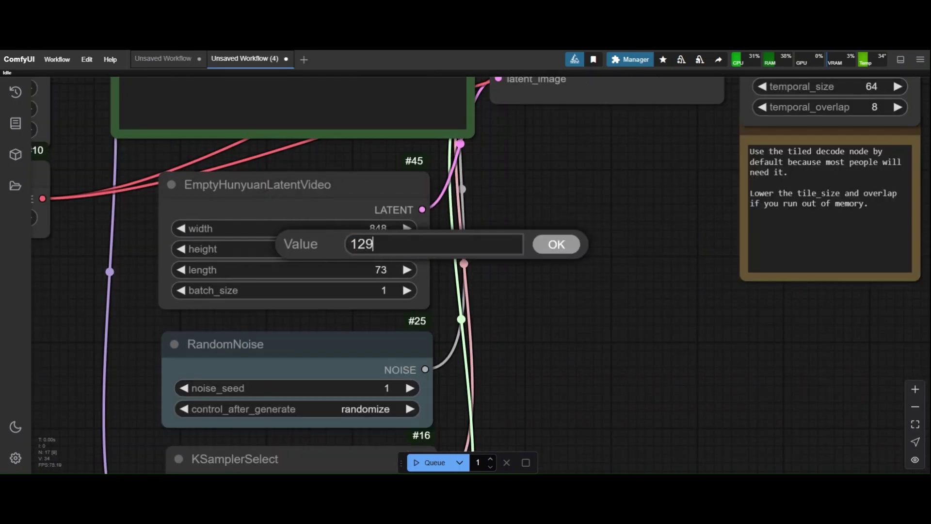
pyautogui.moveTo(582, 436); pyautogui.dragTo(582, 91)
pyautogui.click(272, 287)
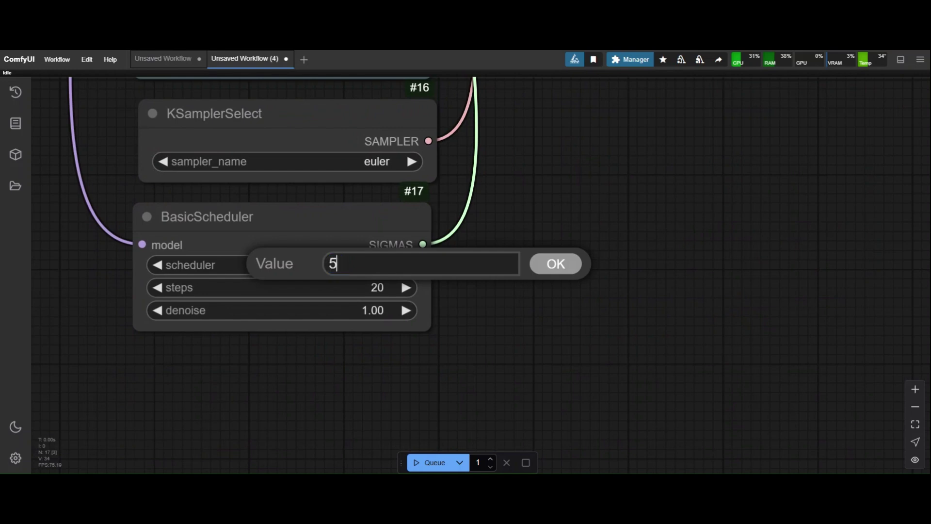
pyautogui.press('Return')
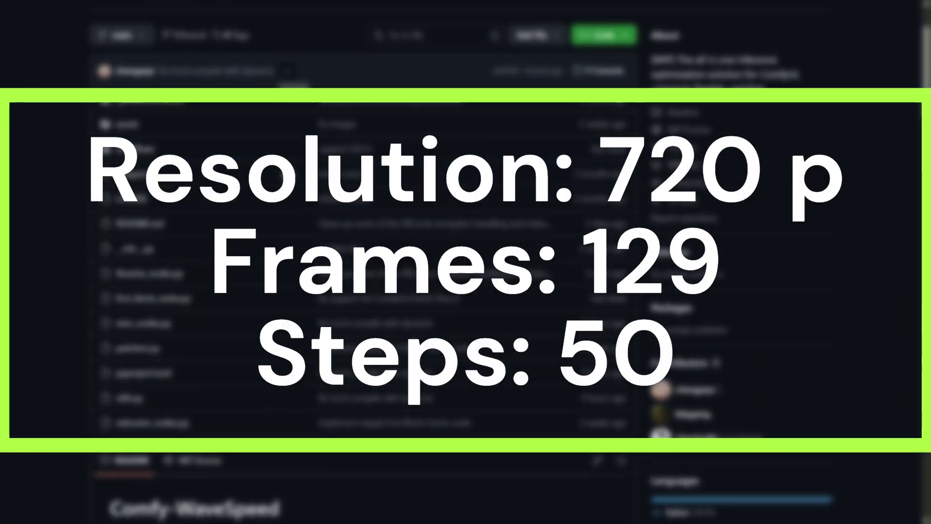
pyautogui.scroll(-8, 290, 185)
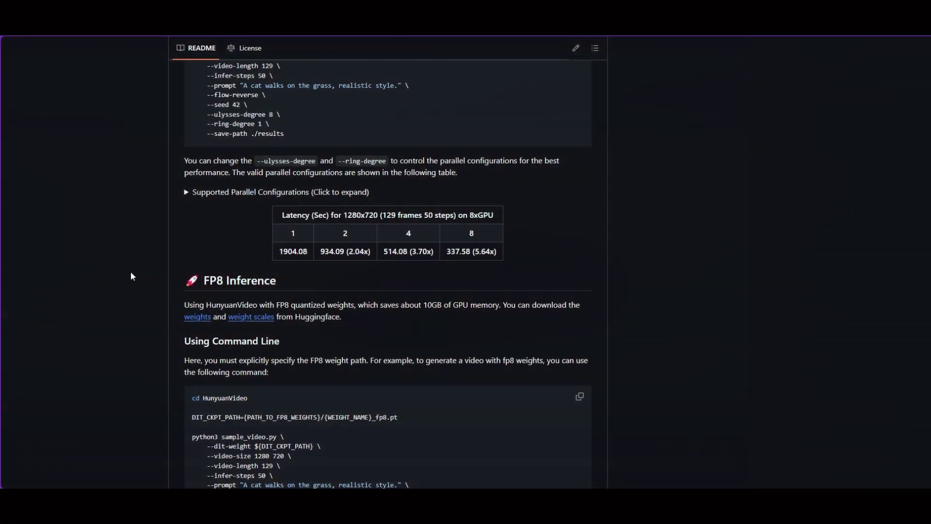
# - Open the README's FP8 weights link and browse the download page
pyautogui.scroll(-4, 131, 271)
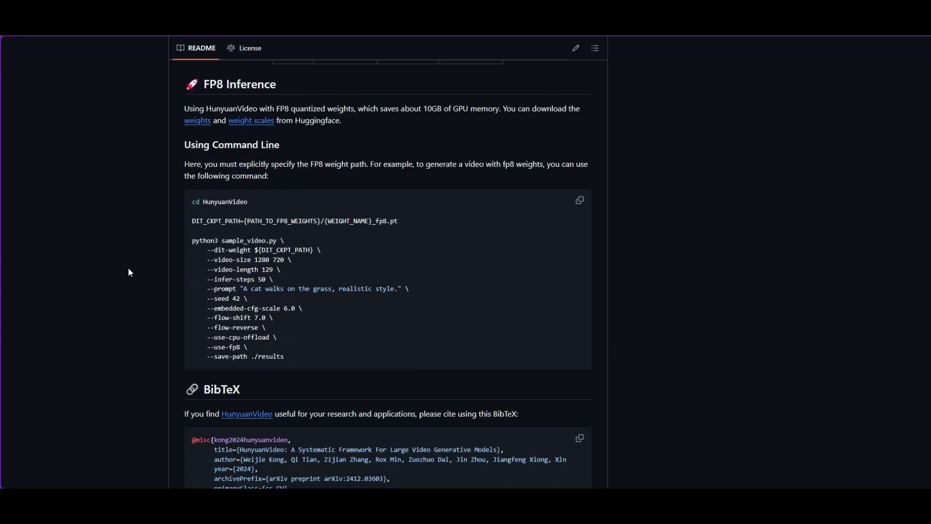
pyautogui.click(199, 121)
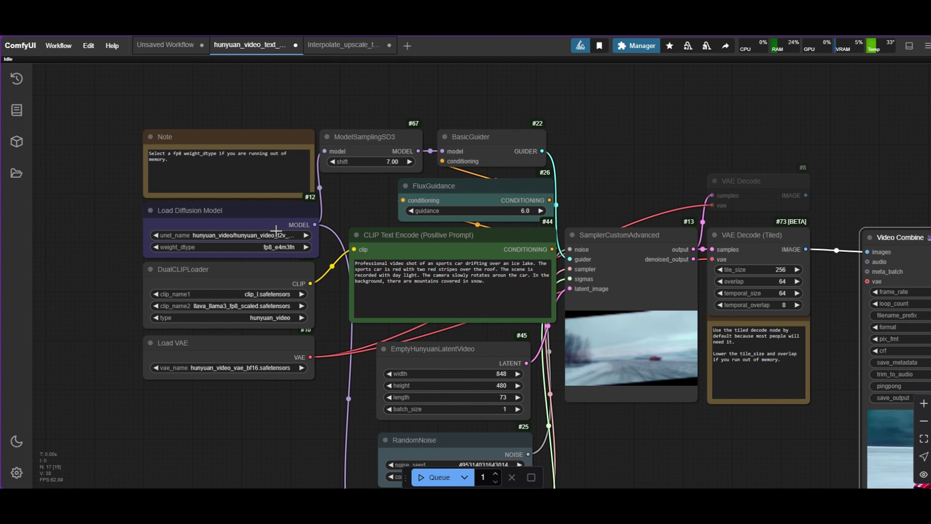
pyautogui.scroll(-2, 258, 219)
pyautogui.scroll(-3, 258, 226)
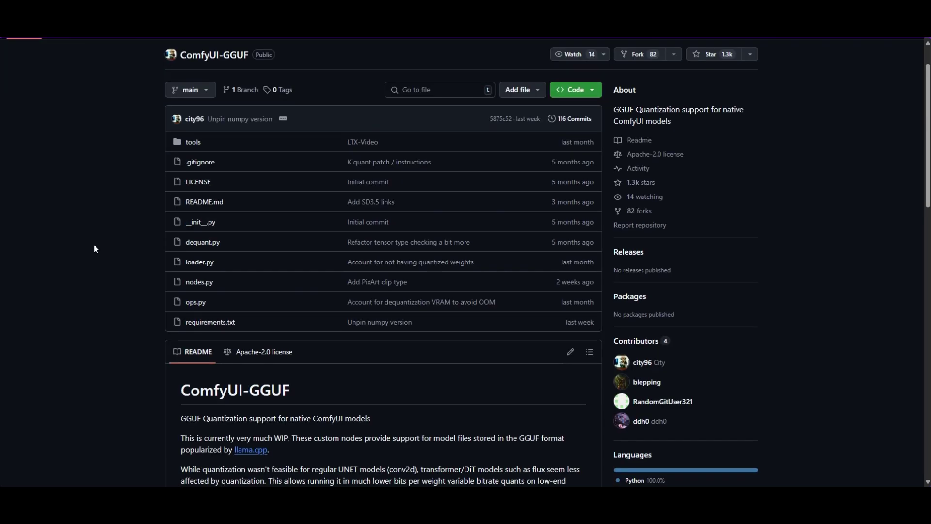
pyautogui.scroll(-5, 94, 246)
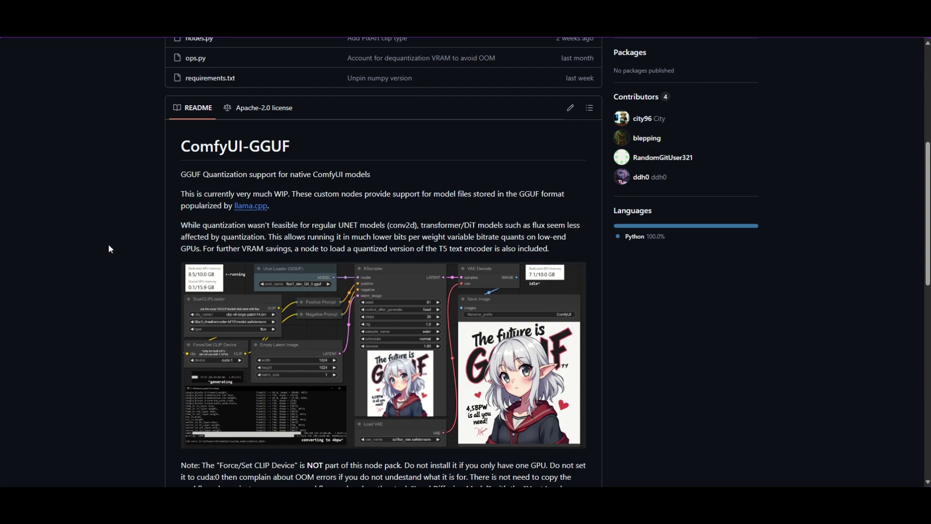
pyautogui.scroll(-7, 109, 249)
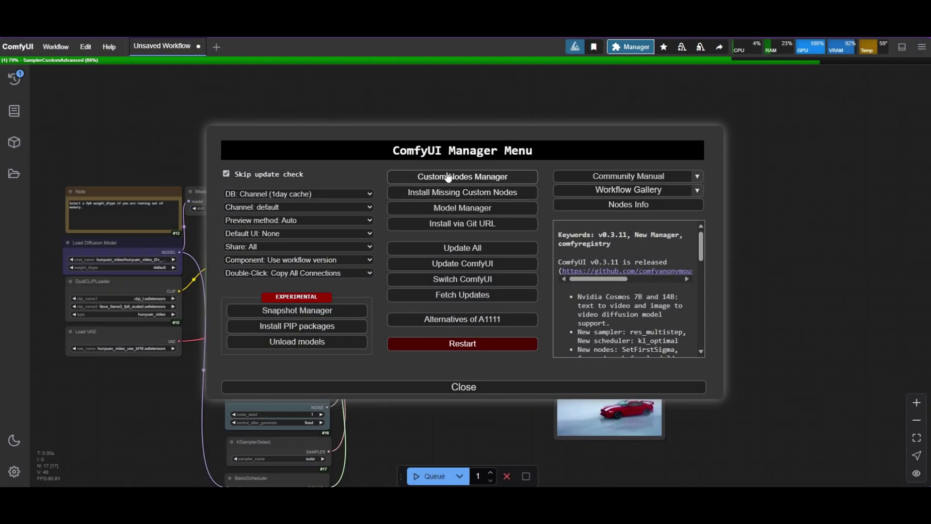
# - Search ComfyUI's Custom Nodes Manager for GGUF
pyautogui.click(448, 177)
pyautogui.click(257, 106)
pyautogui.write('GGUF')
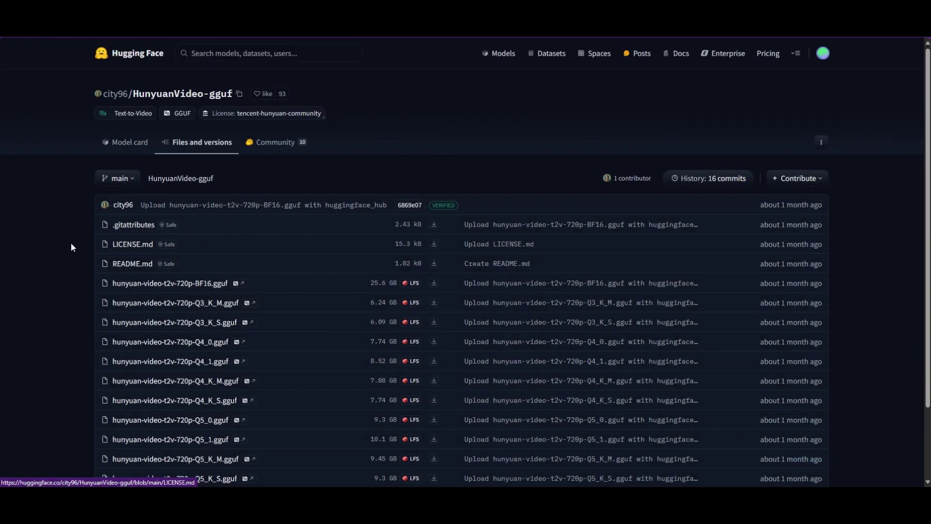
# - List the city96/HunyuanVideo-gguf files, showing GGUF quantizations from Q3_K_S (6.09 GB) to BF16 (25.6 GB)
pyautogui.scroll(-2, 73, 243)
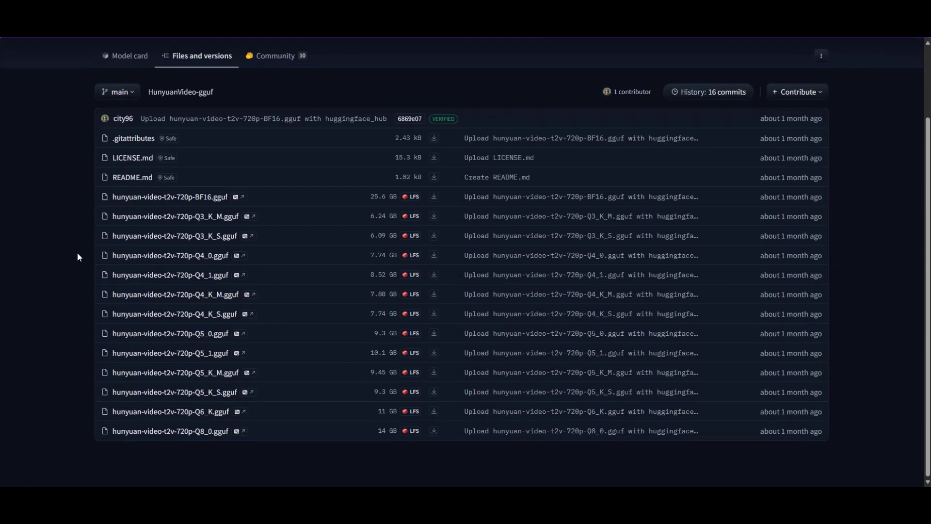
pyautogui.scroll(2, 80, 250)
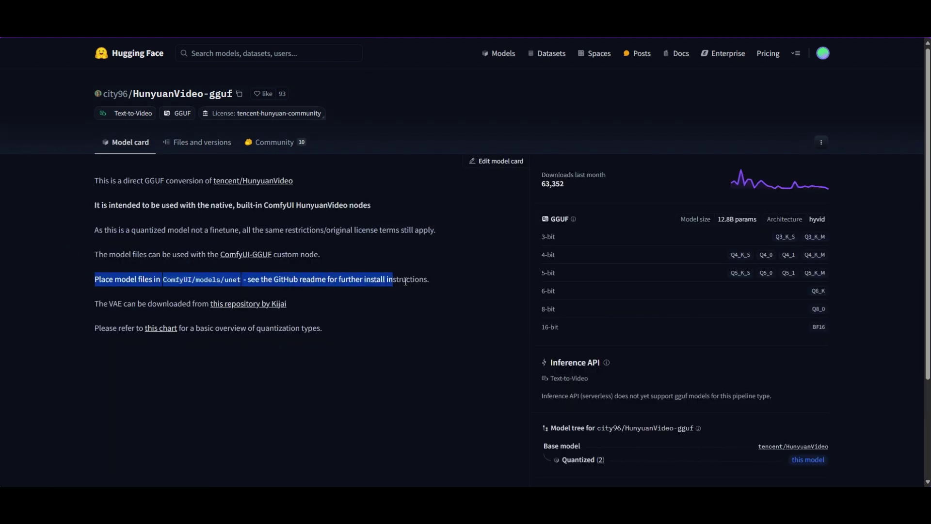
pyautogui.click(209, 143)
pyautogui.scroll(-2, 67, 226)
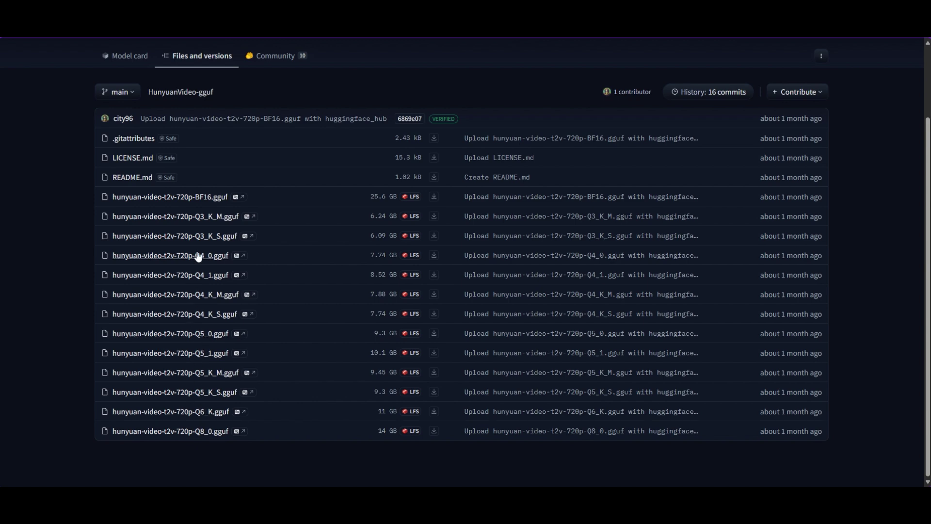
# - Add a Unet Loader (GGUF) node for hunyuan-video-t2v-720p-Q4_K_M.gguf and place it above the Note node
pyautogui.doubleClick(328, 97)
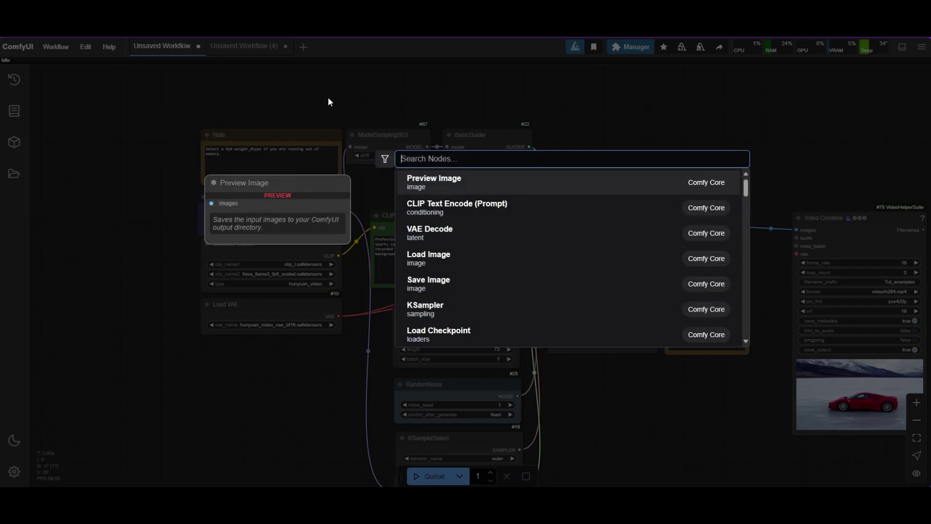
pyautogui.write('GGUF')
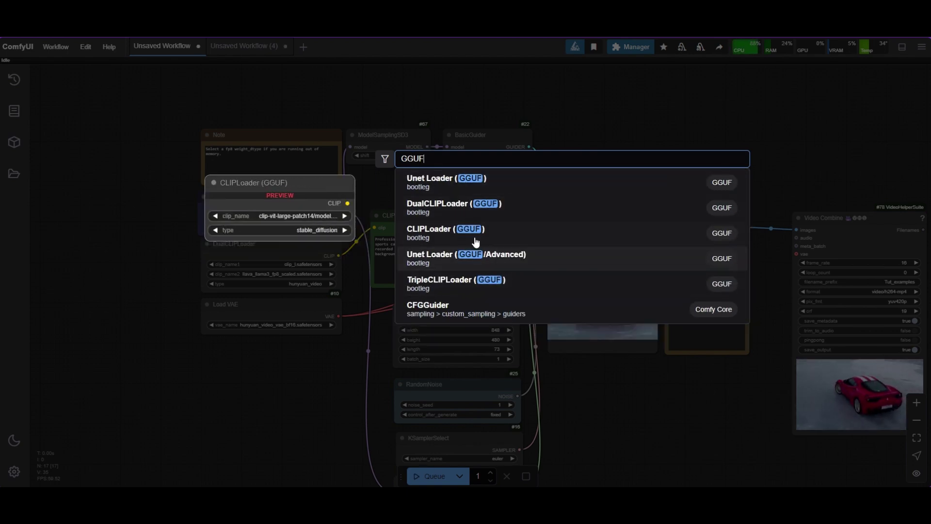
pyautogui.click(468, 180)
pyautogui.moveTo(402, 88); pyautogui.dragTo(285, 90)
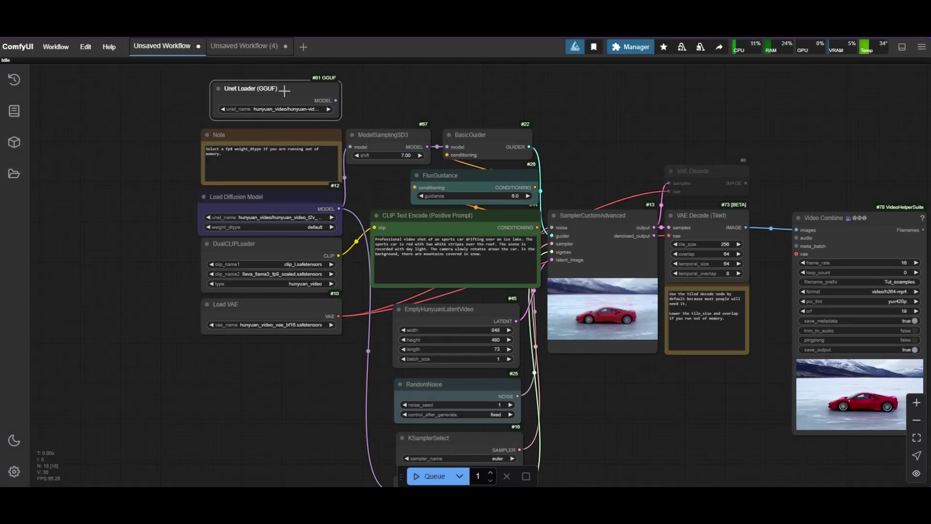
pyautogui.moveTo(355, 97); pyautogui.dragTo(461, 140)
pyautogui.scroll(3, 354, 101)
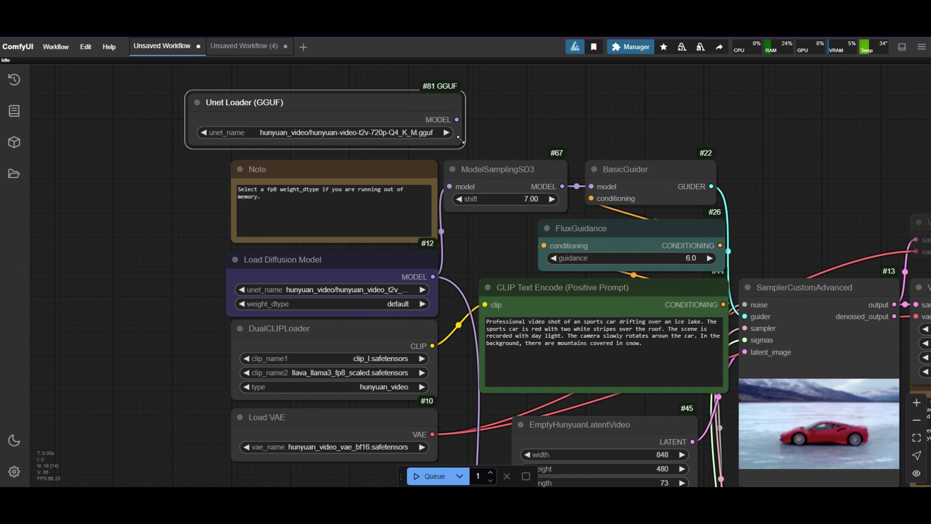
pyautogui.moveTo(341, 104); pyautogui.dragTo(290, 89)
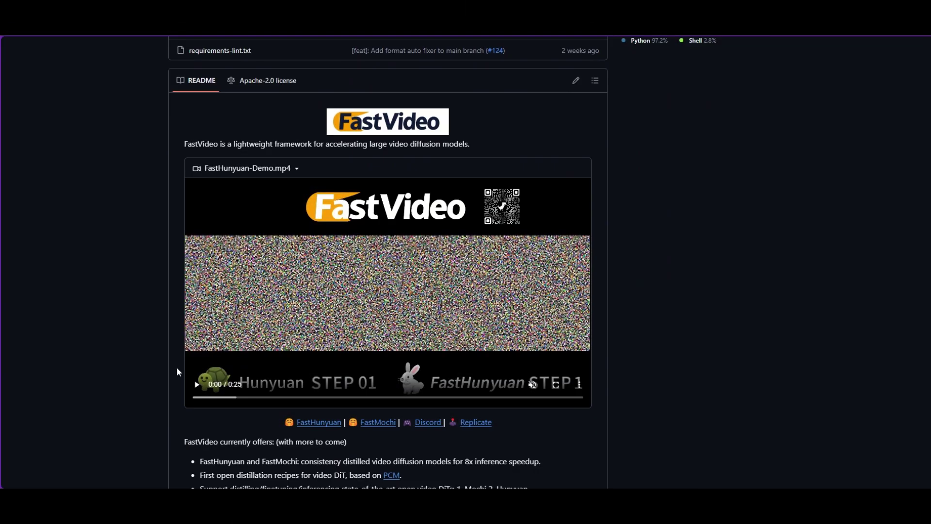
# - Play the FastHunyuan-Demo.mp4 video in the FastVideo README
pyautogui.click(196, 386)
pyautogui.scroll(-2, 154, 290)
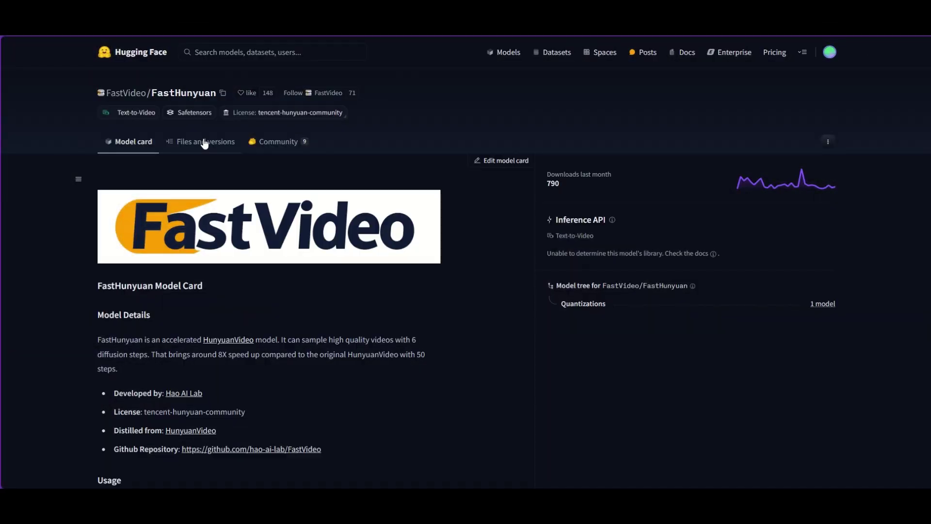
# - List the HunyuanVideo_comfy repo files, including the 174 MB hyvideo_FastVideo_LoRA-fp8, and search nodes for 'Lora loader'
pyautogui.scroll(-4, 92, 223)
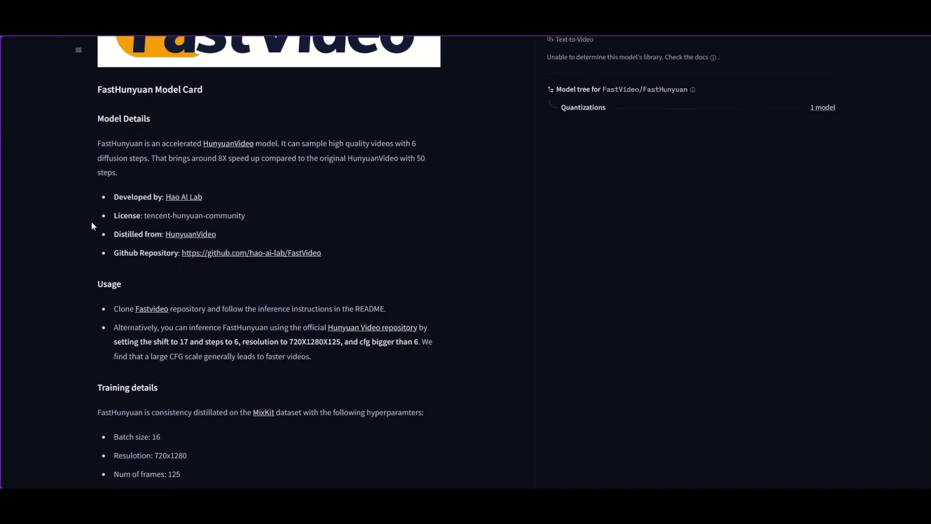
pyautogui.scroll(2, 91, 221)
pyautogui.scroll(-1, 92, 218)
pyautogui.scroll(3, 93, 216)
pyautogui.scroll(-4, 93, 216)
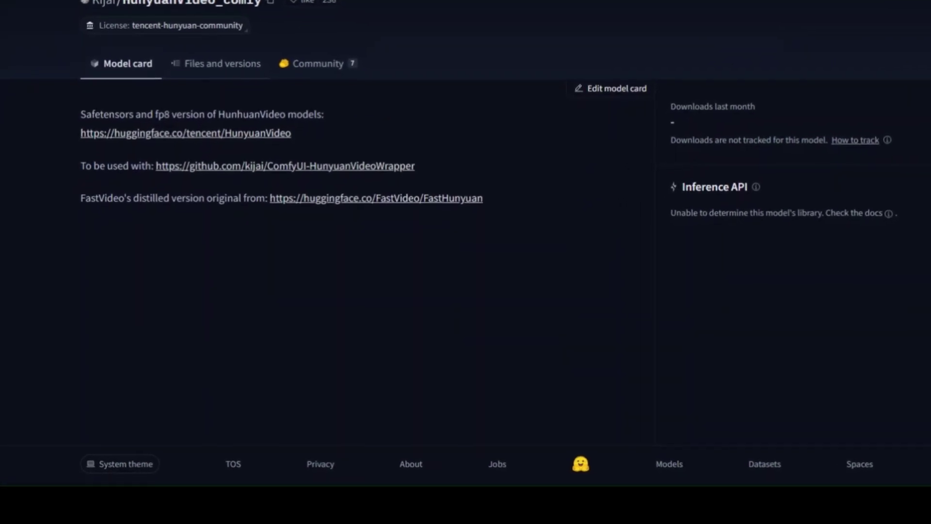
pyautogui.click(220, 59)
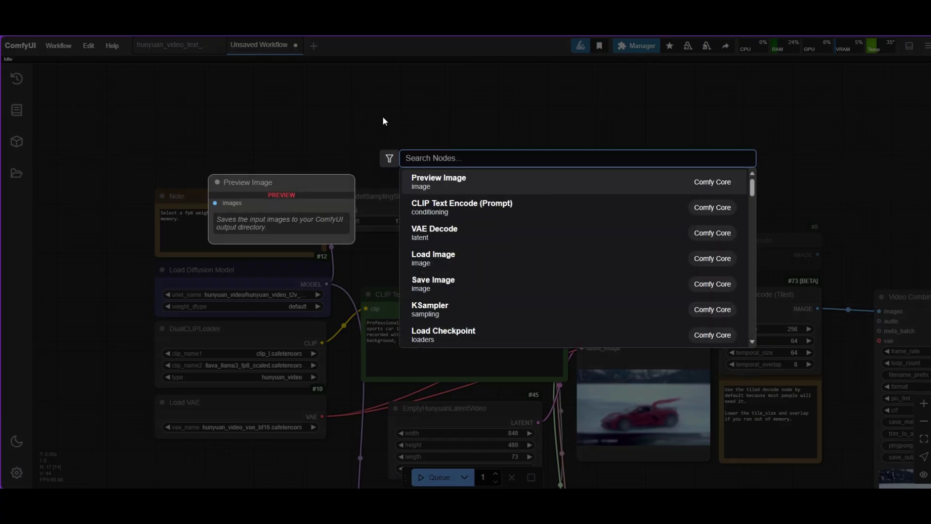
pyautogui.write('Lora loader mo')
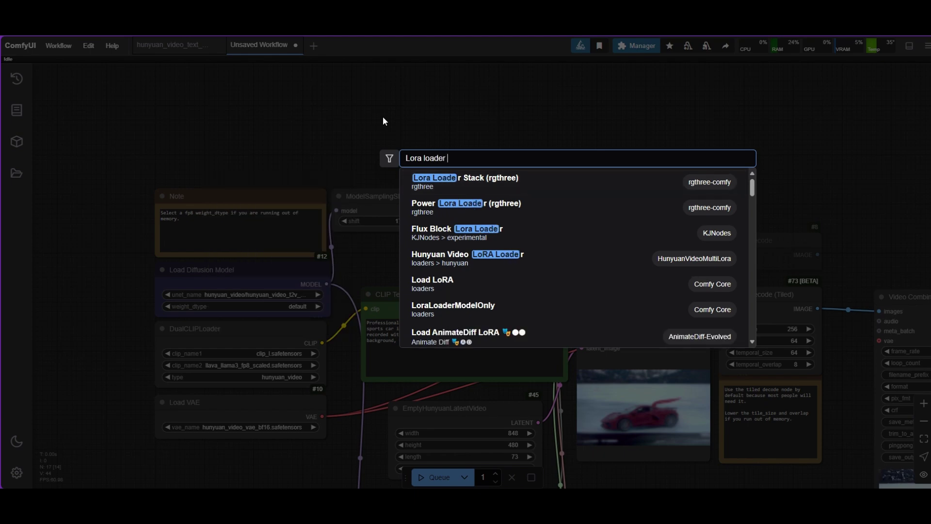
# - Add a LoraLoaderModelOnly node with lora_name set to hyvideo_FastVideo_LoRA-fp8.safetensors
pyautogui.click(464, 186)
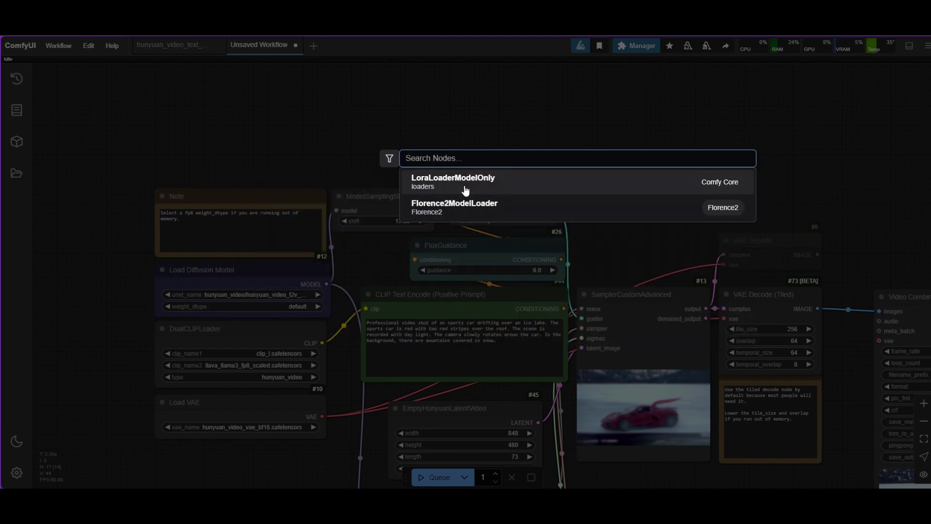
pyautogui.moveTo(435, 118); pyautogui.dragTo(410, 120)
pyautogui.click(428, 139)
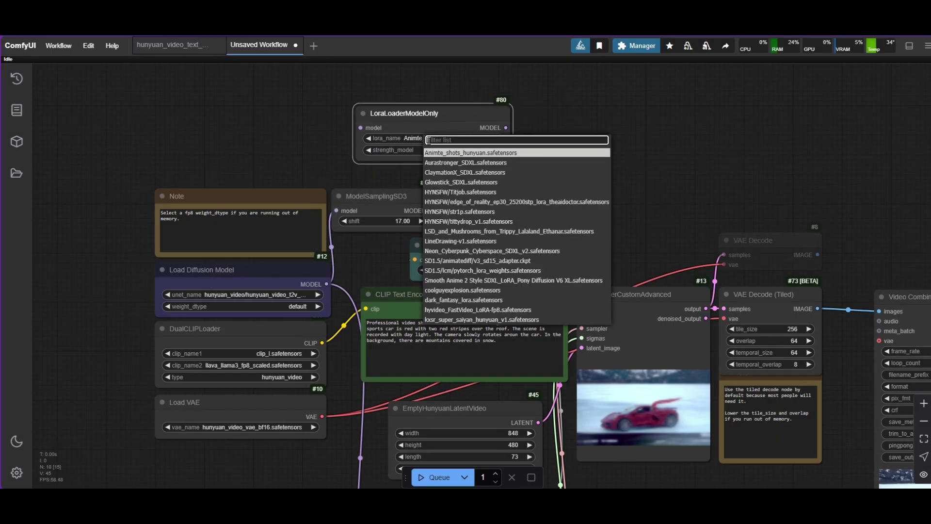
pyautogui.click(486, 310)
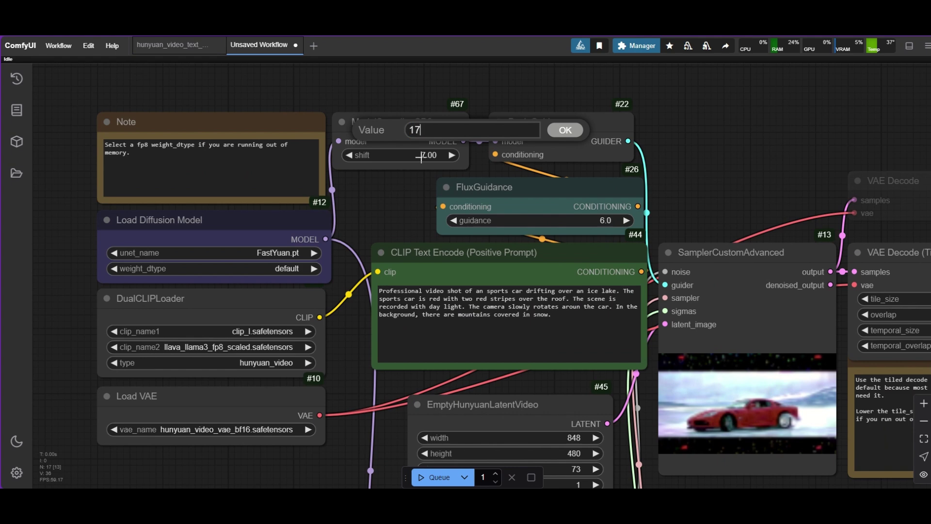
pyautogui.scroll(-2, 294, 228)
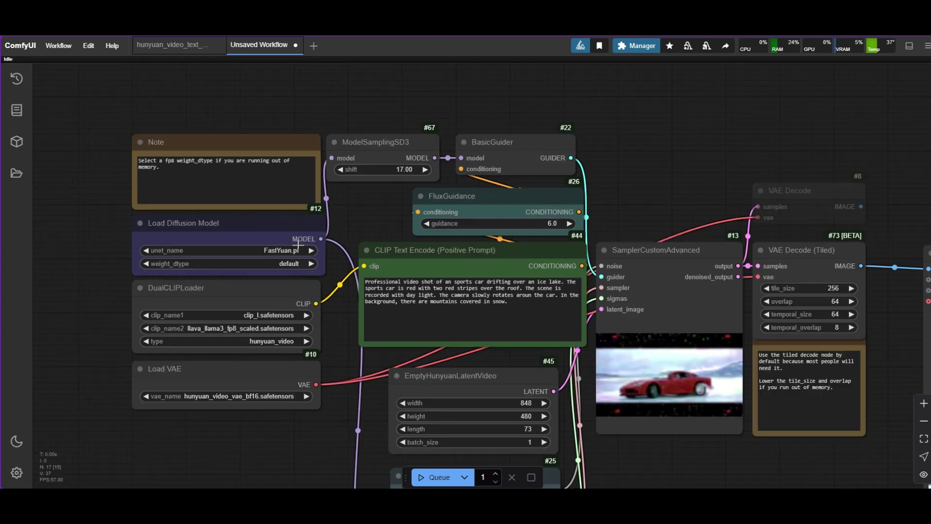
pyautogui.moveTo(376, 225); pyautogui.dragTo(357, 201)
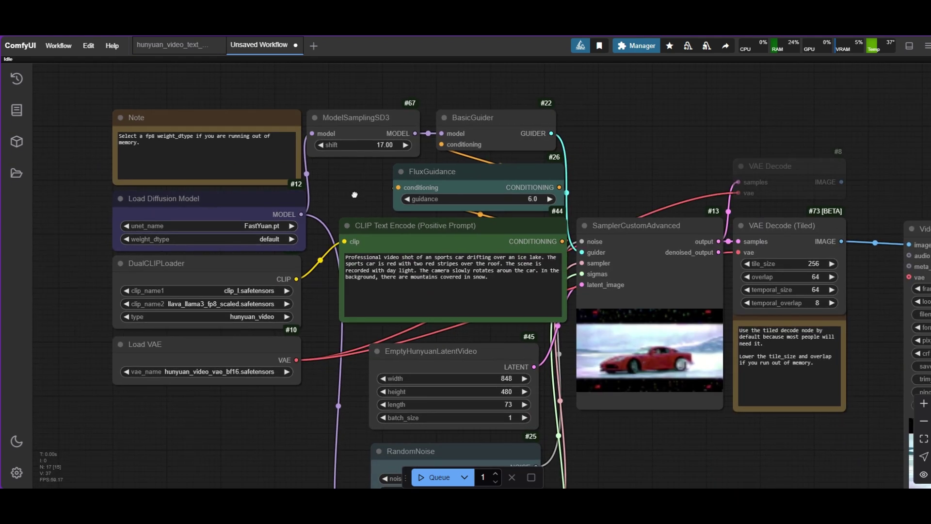
pyautogui.scroll(4, 529, 196)
pyautogui.click(528, 194)
pyautogui.press('Return')
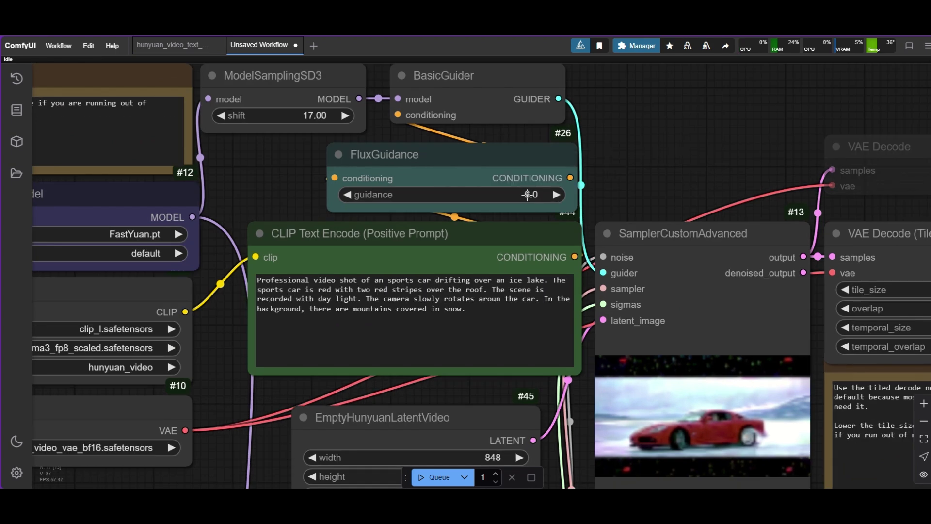
pyautogui.scroll(-5, 528, 194)
pyautogui.moveTo(321, 384); pyautogui.dragTo(254, 324)
pyautogui.scroll(5, 354, 403)
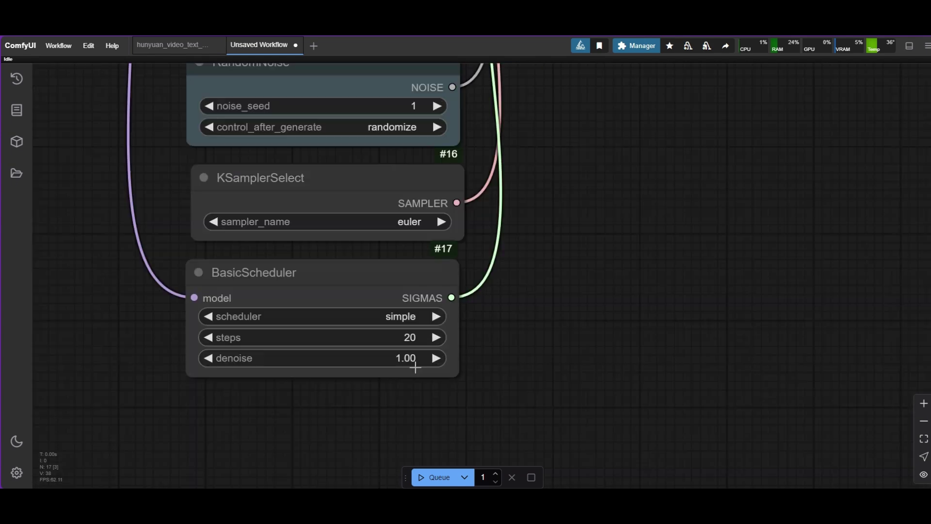
pyautogui.click(400, 325)
pyautogui.press('Return')
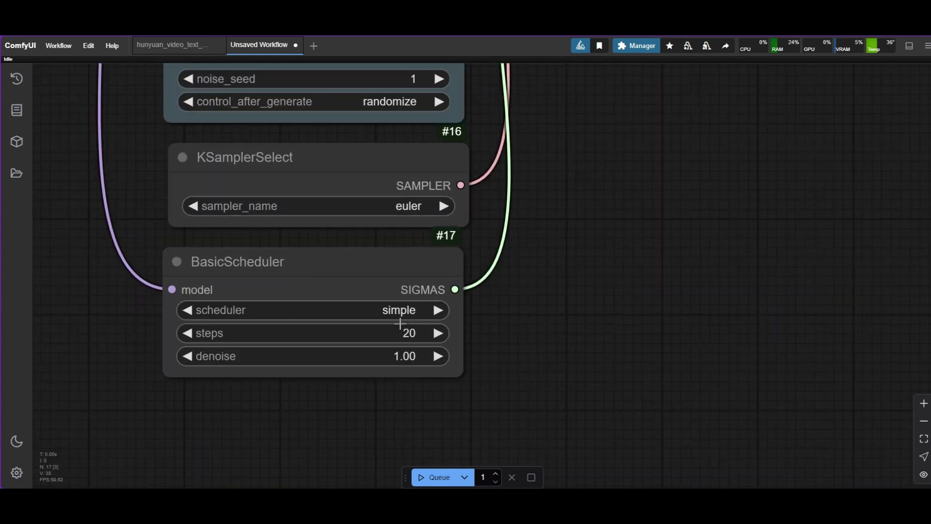
pyautogui.scroll(-10, 396, 324)
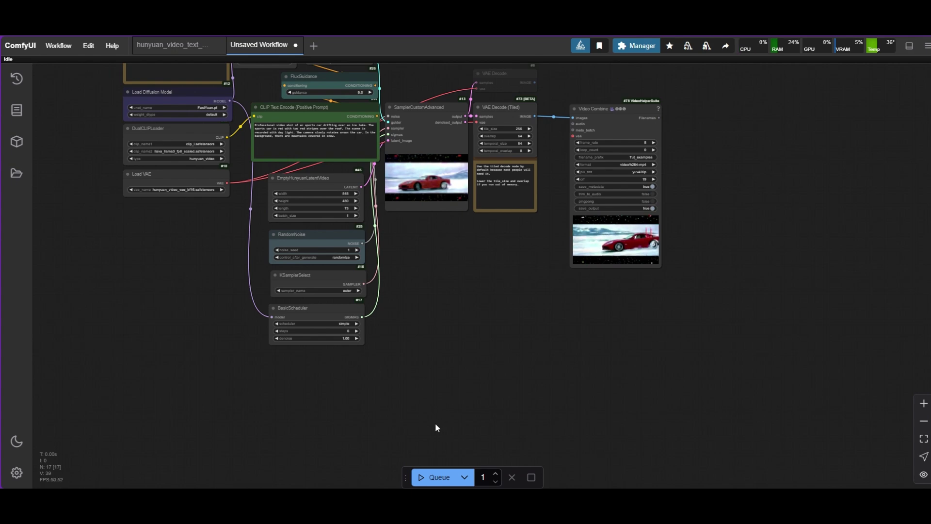
# - Queue the workflow to generate the red sports car on an icy lake video
pyautogui.click(421, 478)
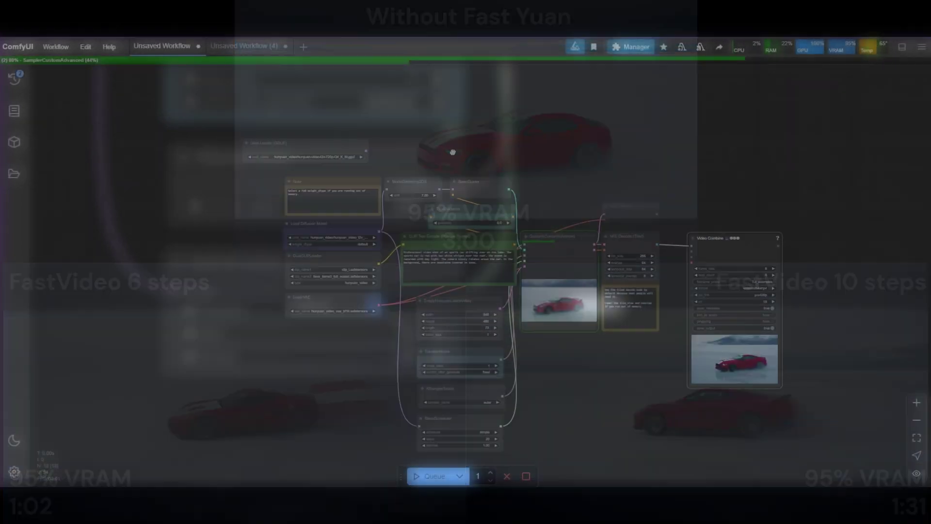
# - Add a TorchCompileModel node beside Load Diffusion Model and link its MODEL output into it
pyautogui.scroll(3, 395, 208)
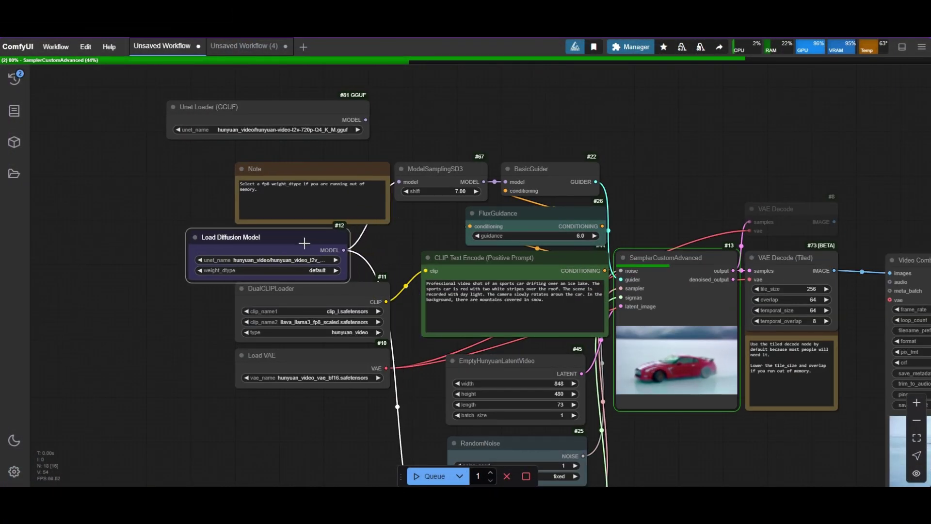
pyautogui.doubleClick(380, 244)
pyautogui.write('tor')
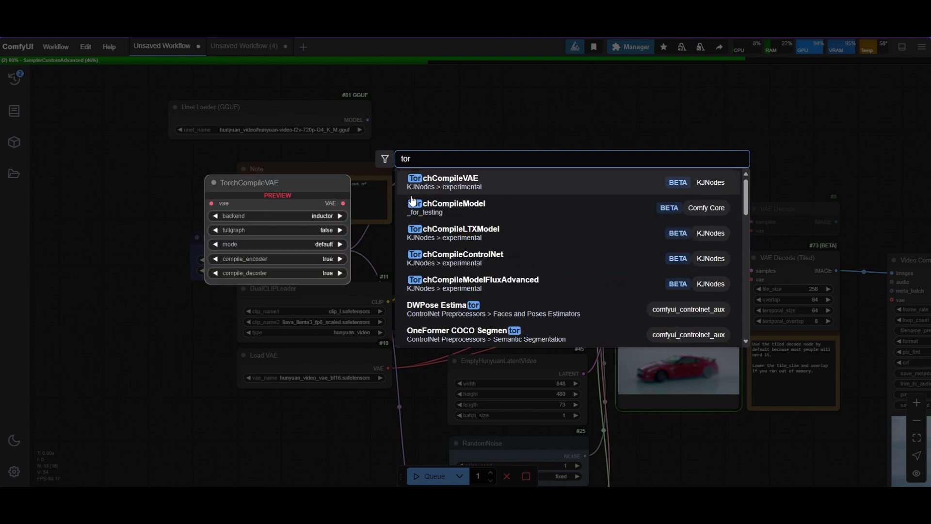
pyautogui.click(445, 210)
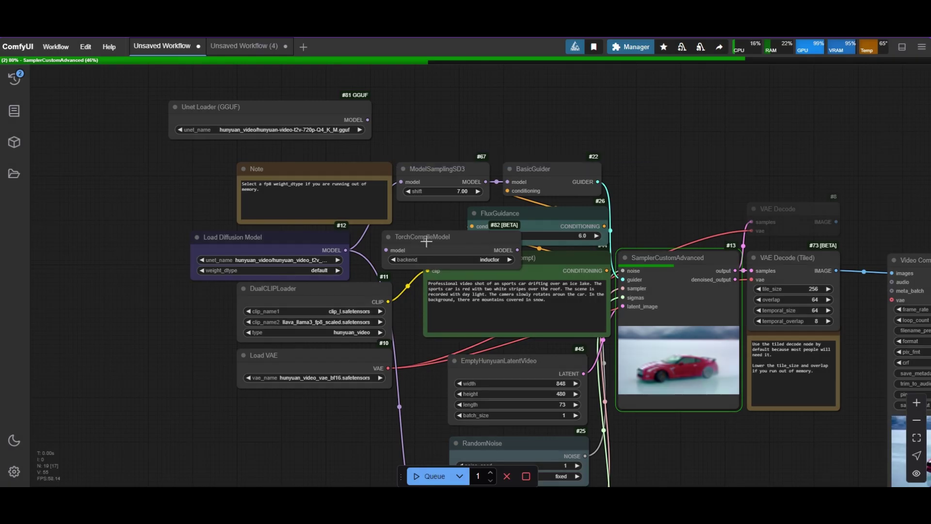
pyautogui.moveTo(426, 241); pyautogui.dragTo(409, 130)
pyautogui.moveTo(478, 148); pyautogui.dragTo(491, 130)
pyautogui.moveTo(346, 250); pyautogui.dragTo(385, 150)
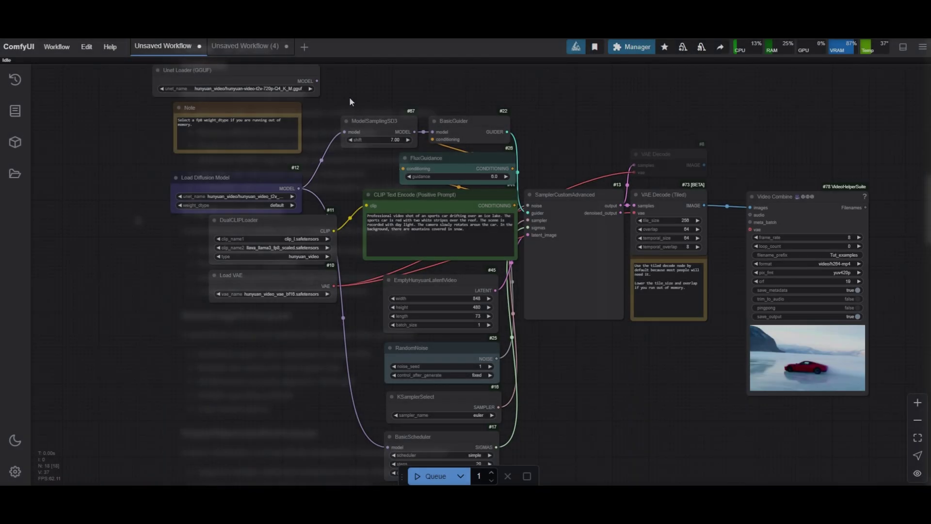
pyautogui.scroll(4, 349, 97)
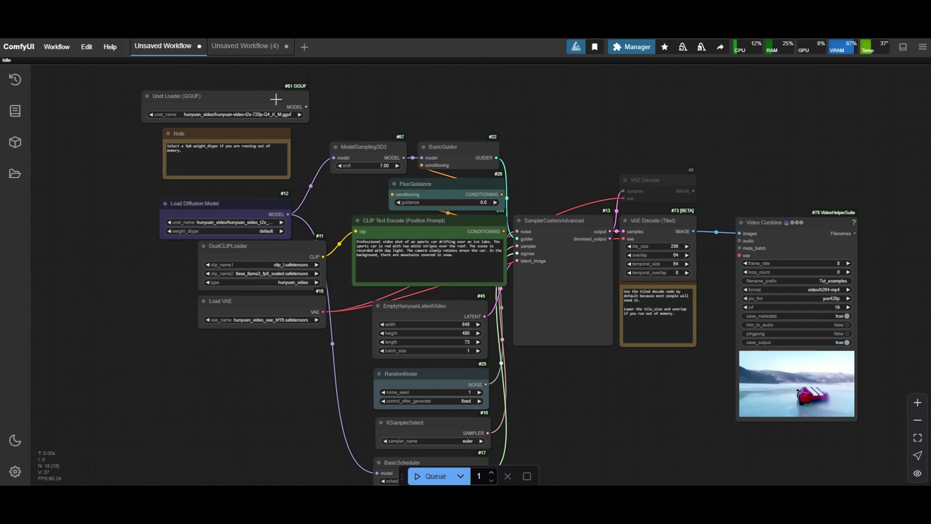
# - Add the Patch Sage Attention KJ node by searching 'sage' in the node search
pyautogui.scroll(2, 362, 109)
pyautogui.doubleClick(362, 109)
pyautogui.write('sage')
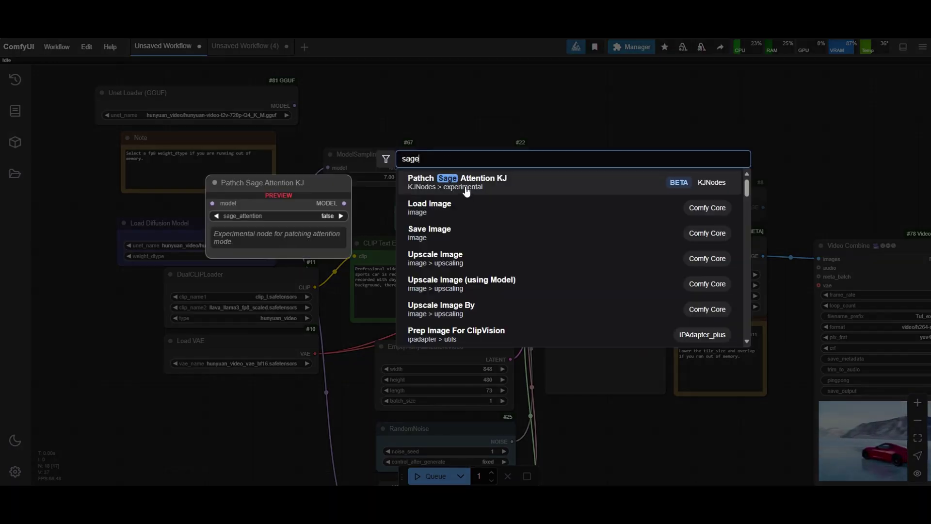
pyautogui.press('Return')
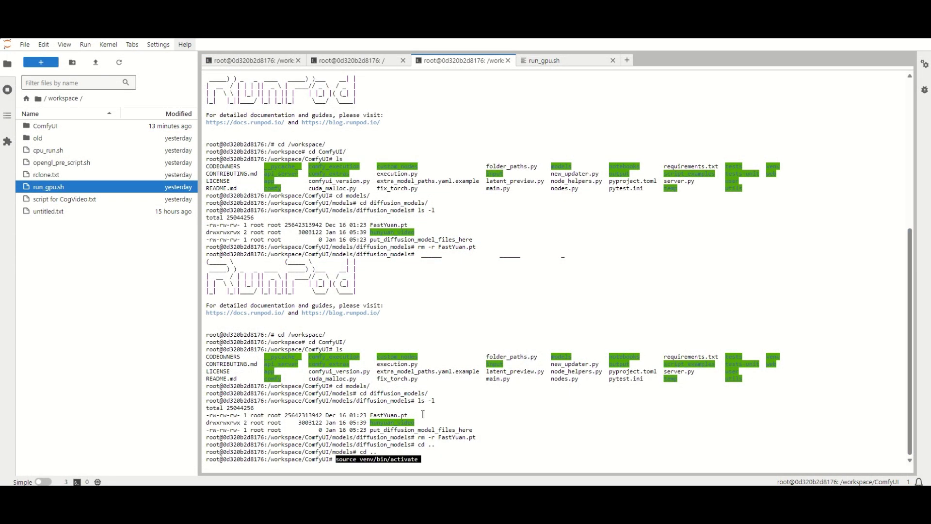
# - Activate ComfyUI's venv and run 'pip install sageattention' in the terminal
pyautogui.press('Return')
pyautogui.write('pip install sa')
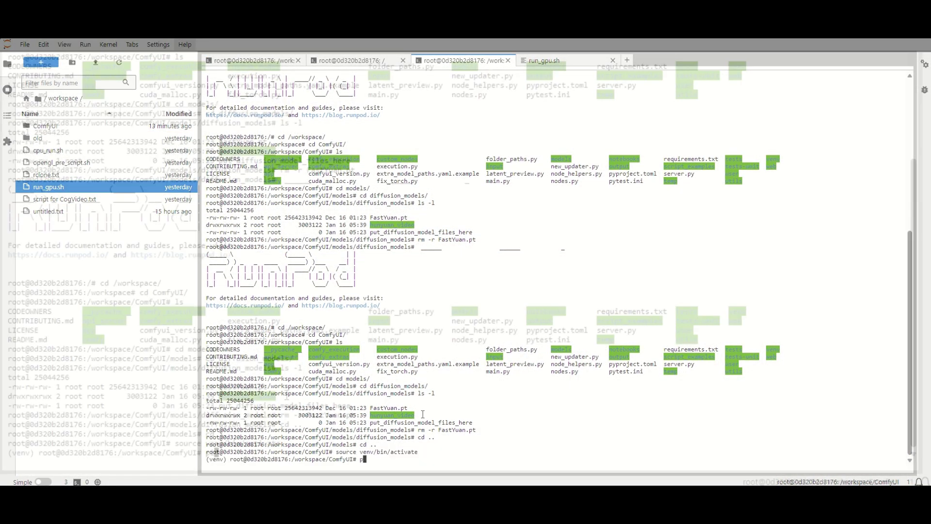
pyautogui.write('geattention')
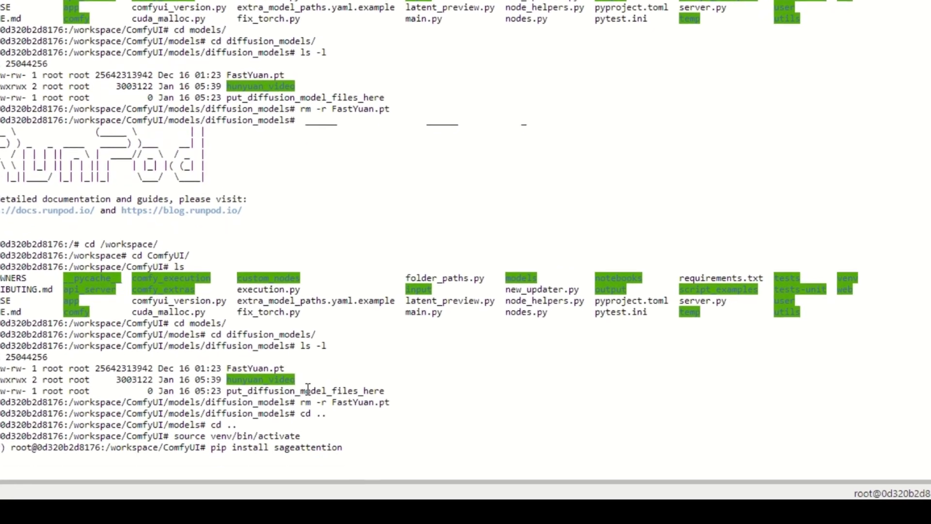
pyautogui.press('Return')
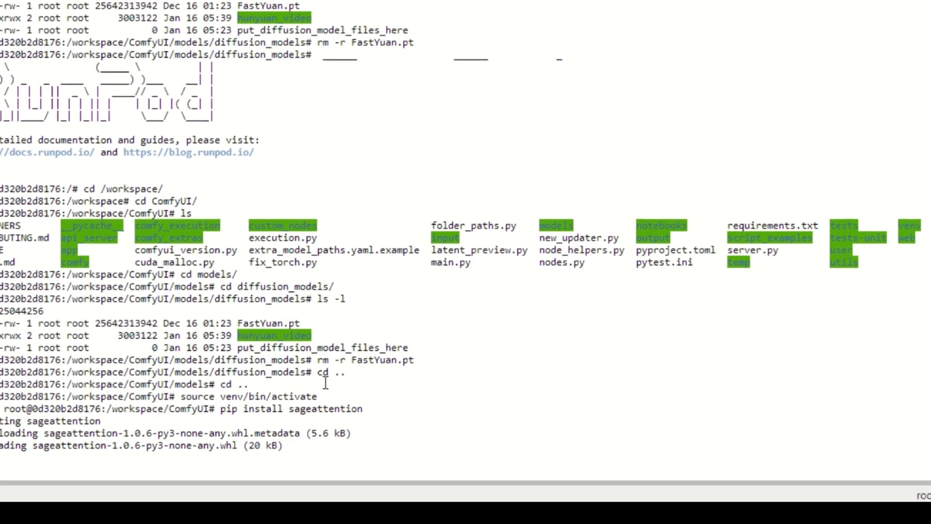